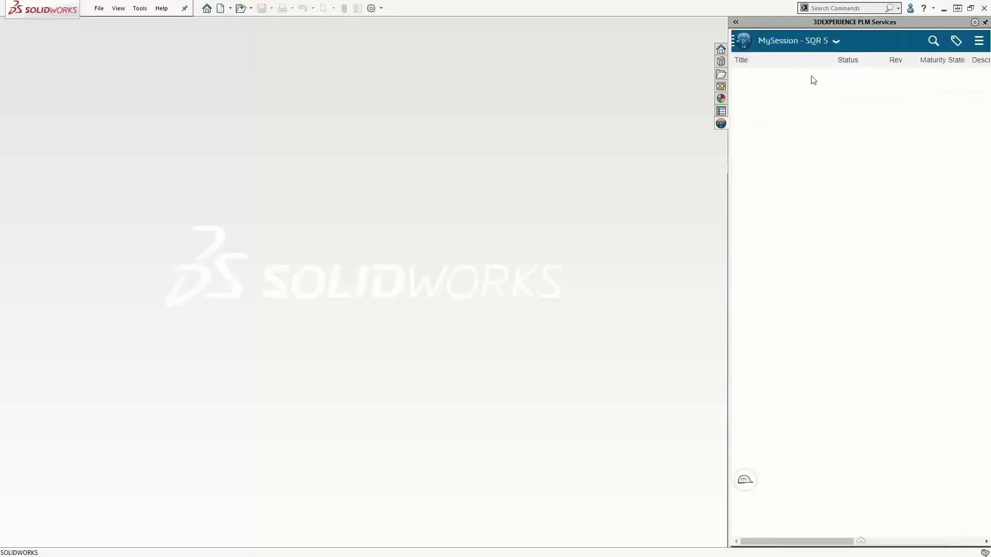
Step: Search the platform for 1369 and open the 01369 (-01 Default) physical product as an assembly
click(933, 41)
click(934, 82)
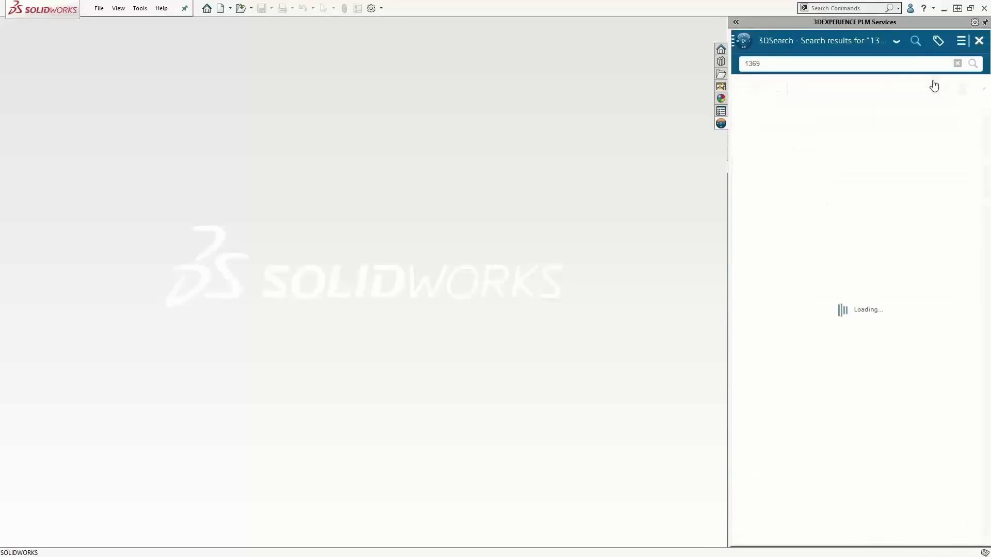
click(839, 133)
drag(839, 133, 544, 154)
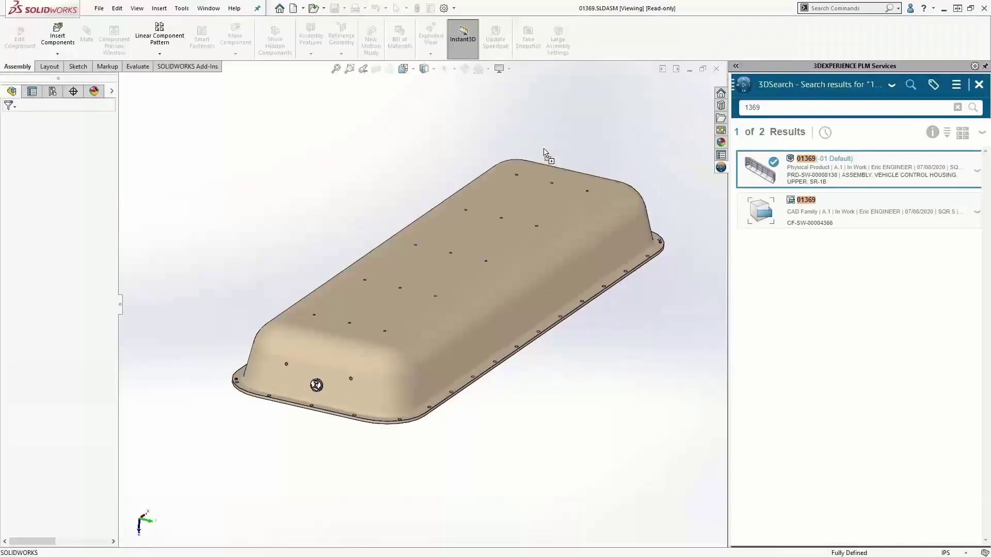
Step: Show the loaded structure in MySession and reserve the top-level 01369 assembly for editing
click(807, 89)
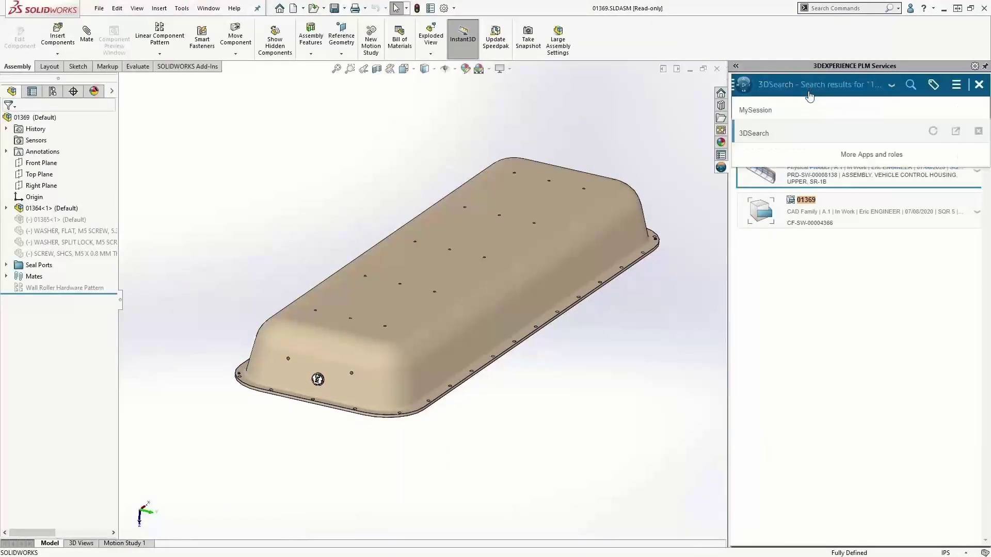
click(809, 108)
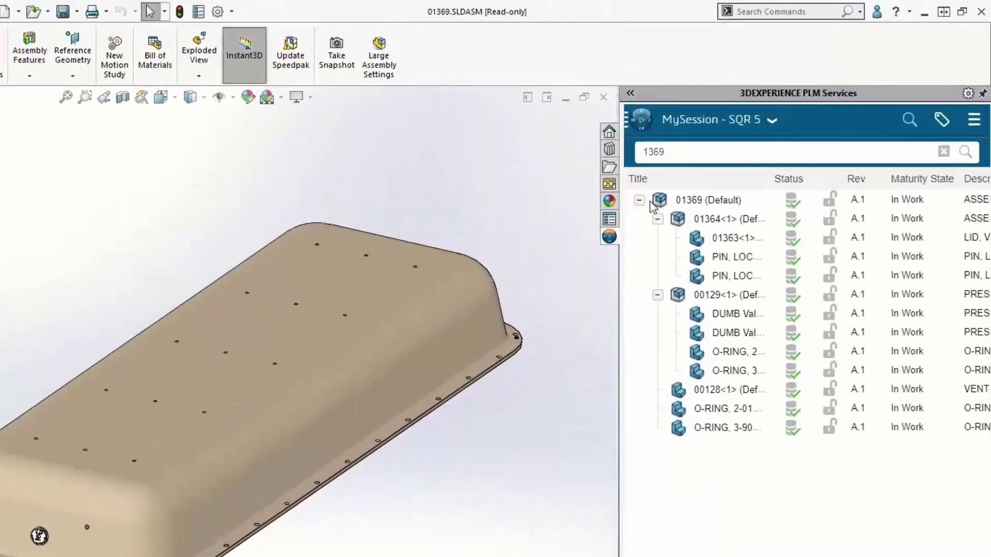
right_click(717, 162)
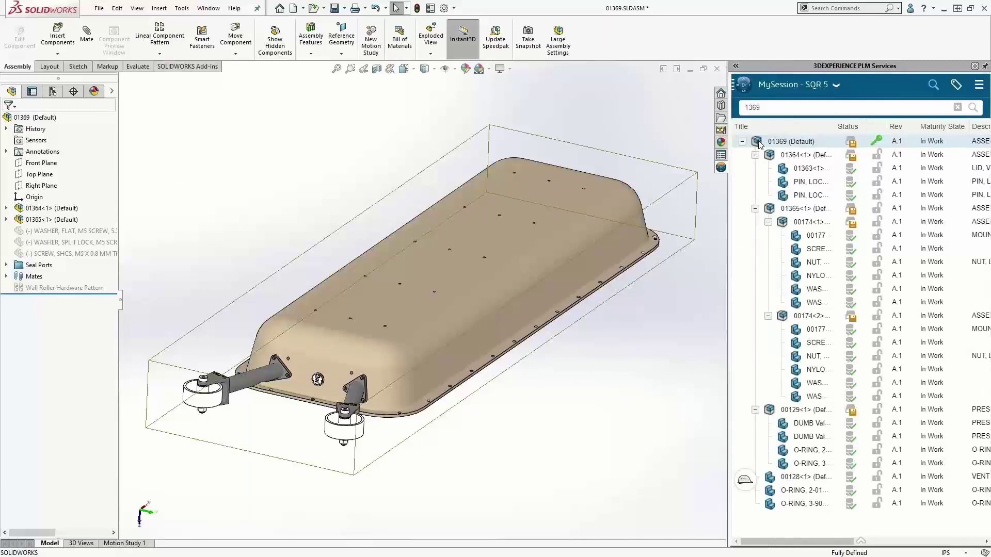
Step: Examine the relations of the 01369 assembly to find its parent assembly
mouse_move(860, 544)
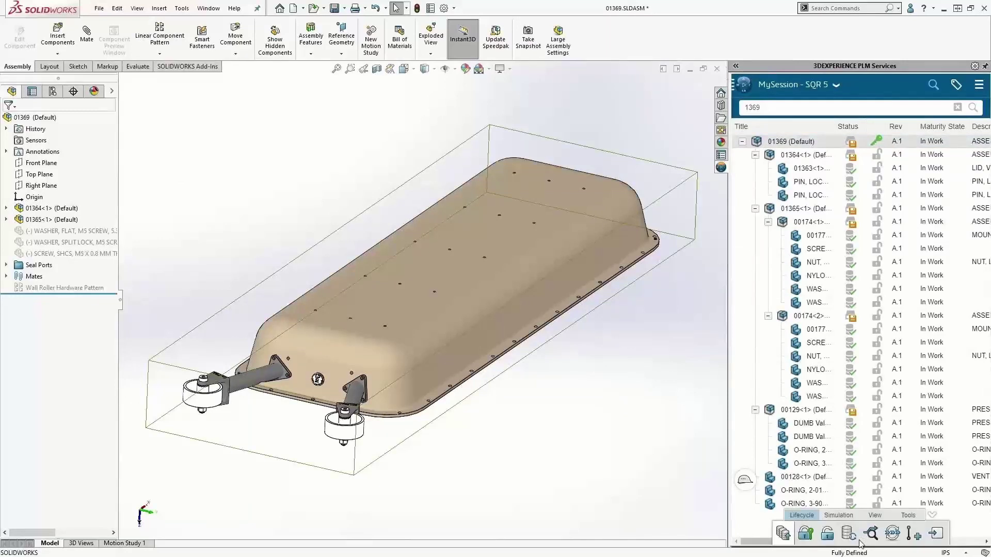
click(906, 517)
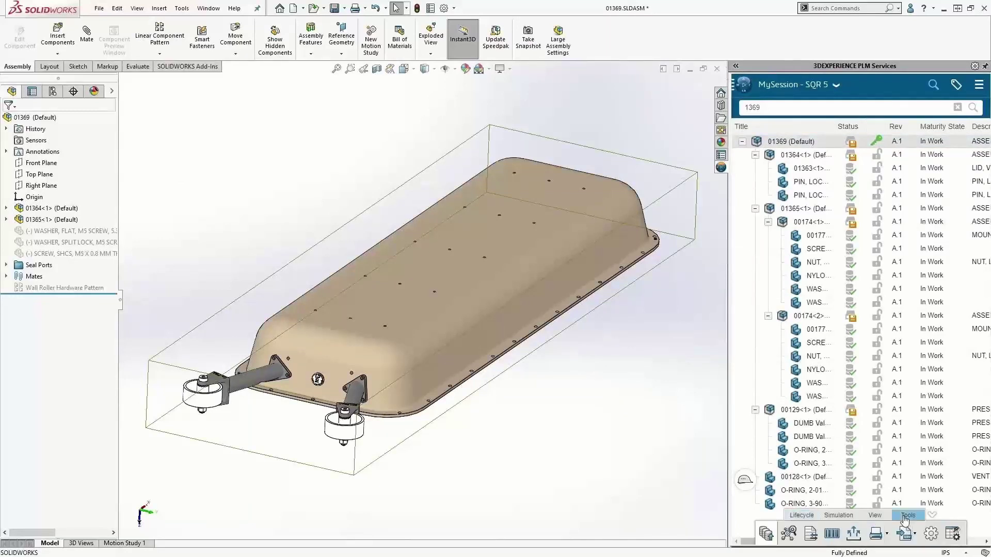
click(795, 535)
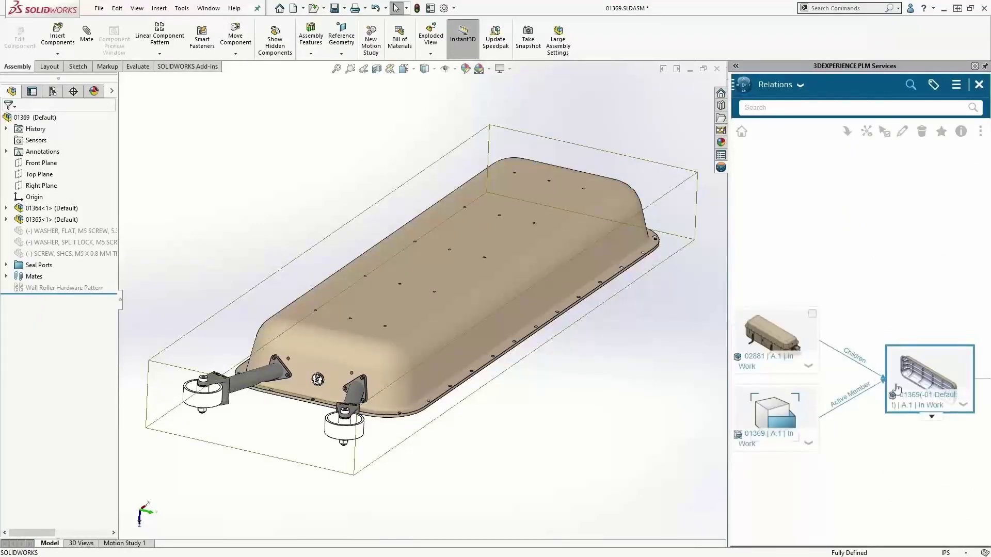
Step: Open parent assembly 02881 from the relations view in Lightweight mode, with hidden components loaded
click(802, 341)
click(845, 132)
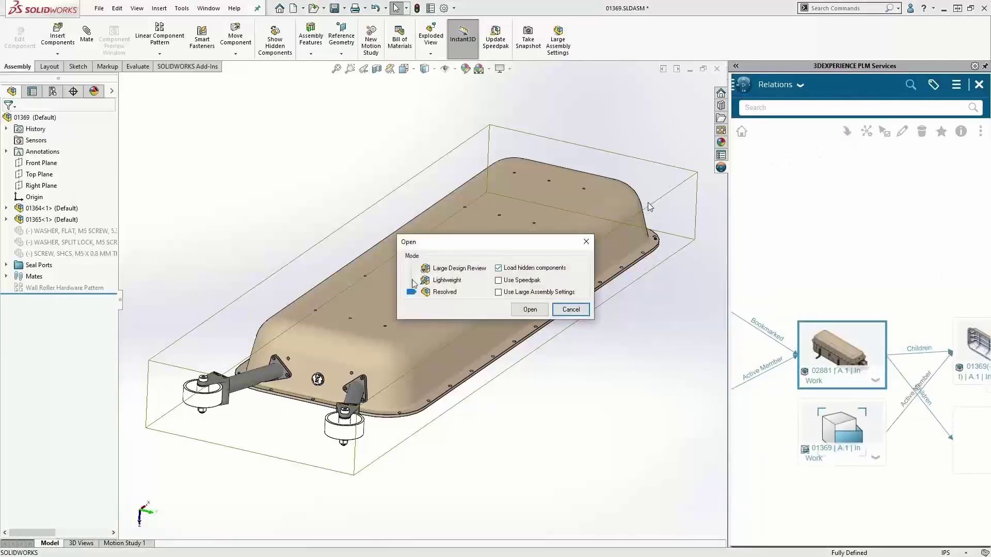
click(411, 282)
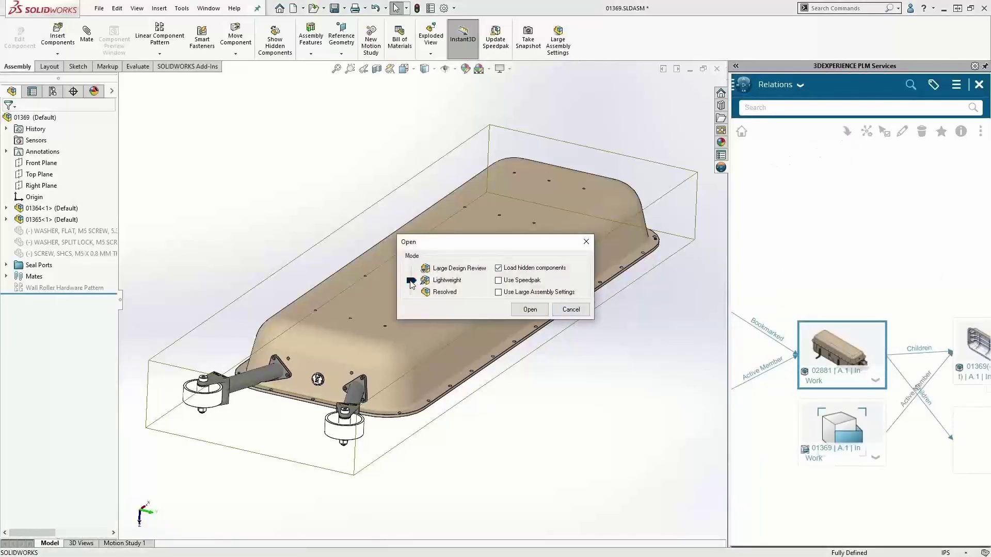
click(517, 311)
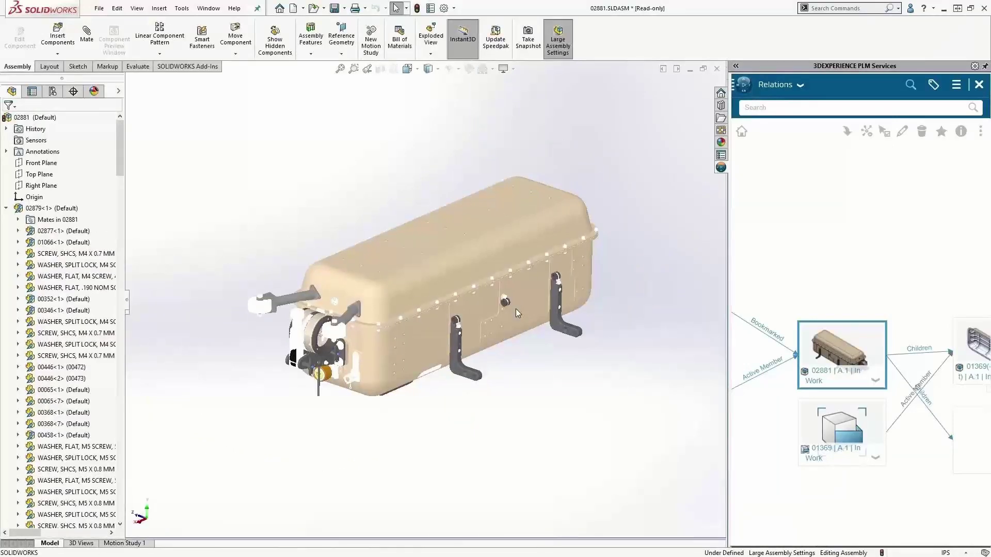
Step: Return to the MySession structure and reserve the top-level 02881 assembly
click(800, 85)
click(804, 105)
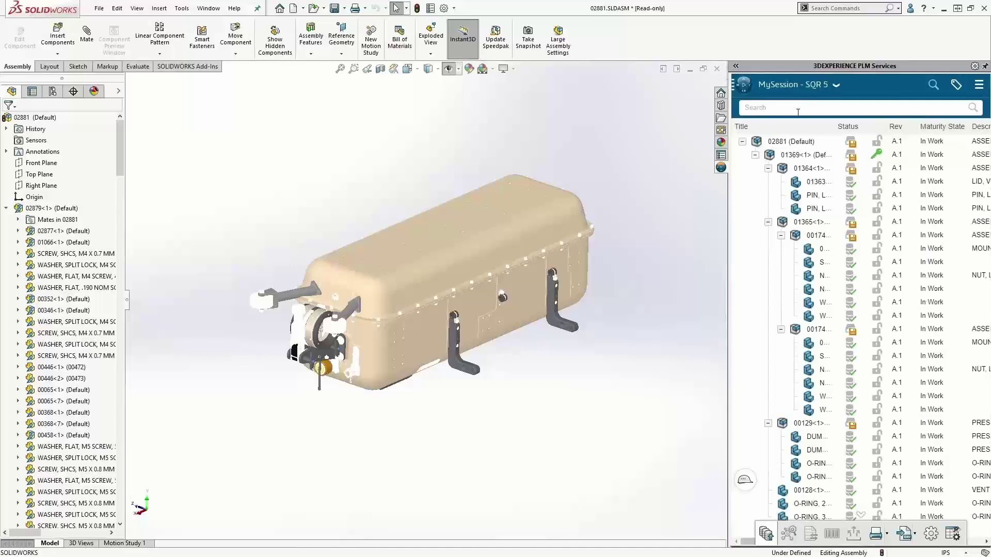
right_click(756, 144)
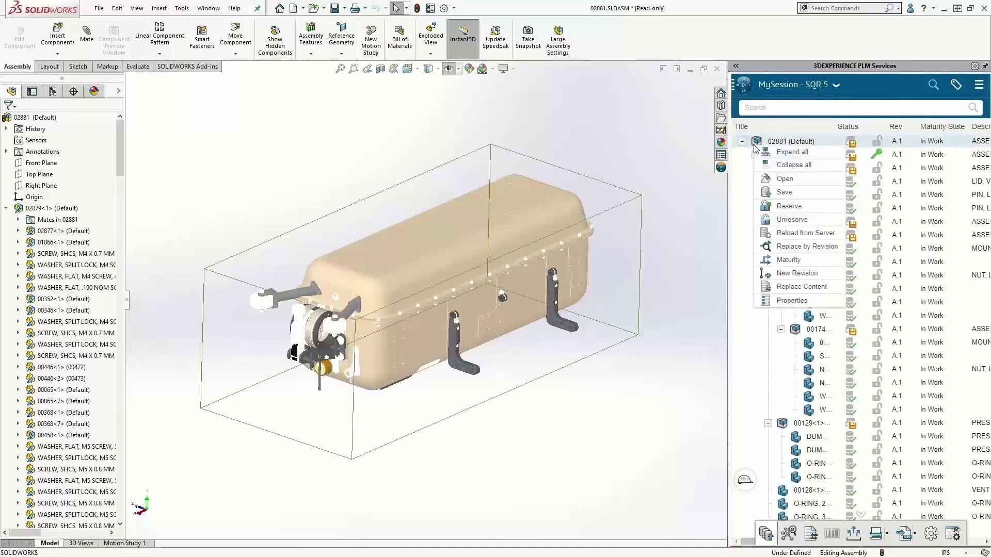
click(763, 207)
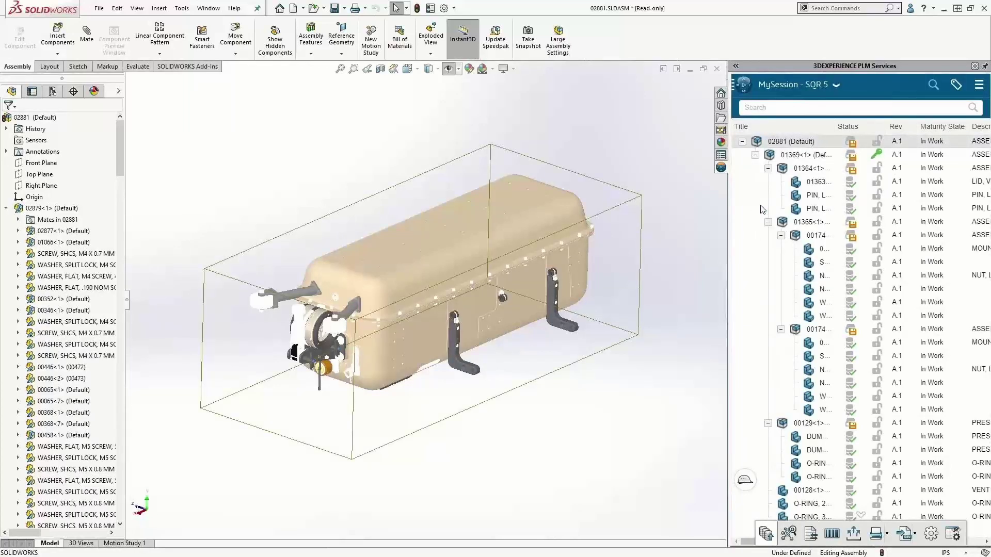
Step: Save 02881 to 3DEXPERIENCE with a new revision of 01369.SLDASM, releasing the reservation after save
right_click(758, 144)
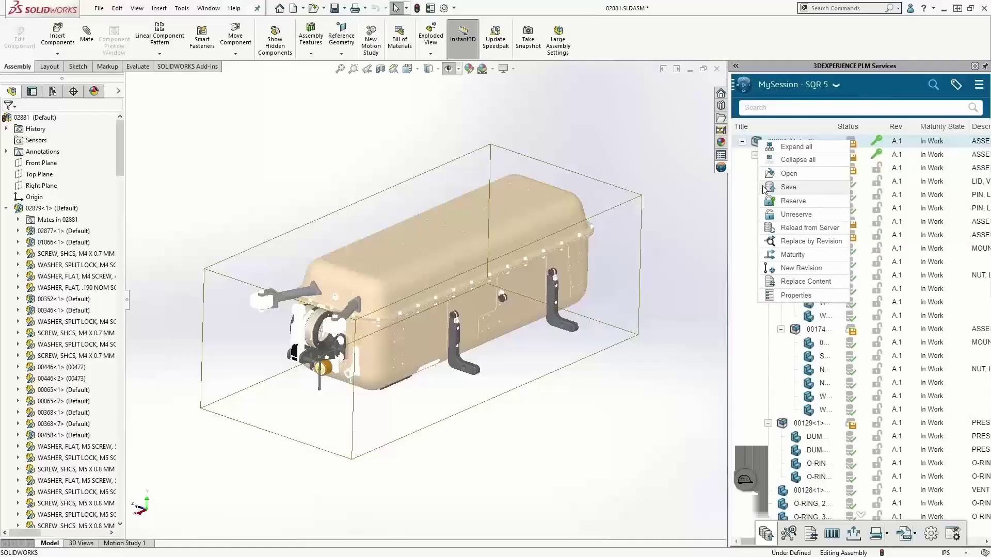
click(764, 188)
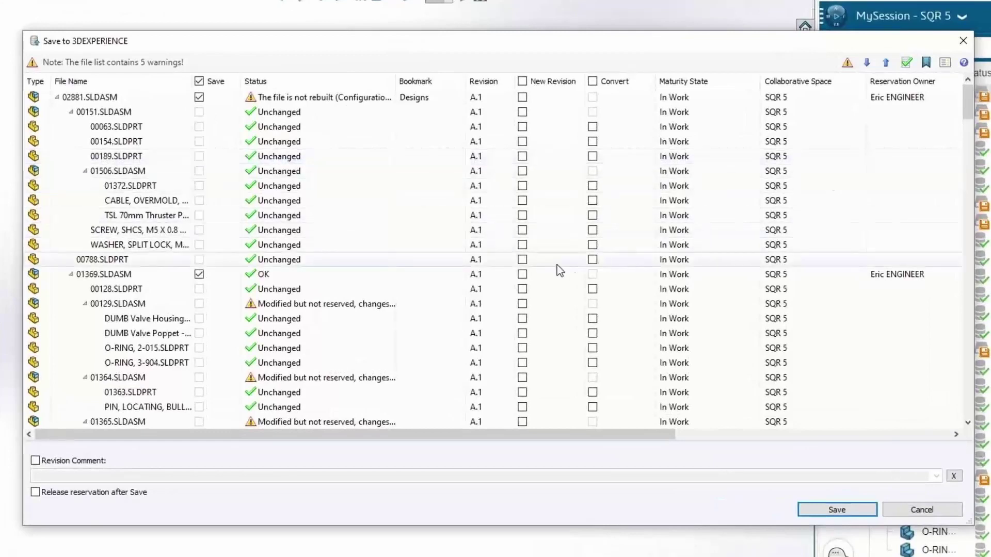
click(522, 274)
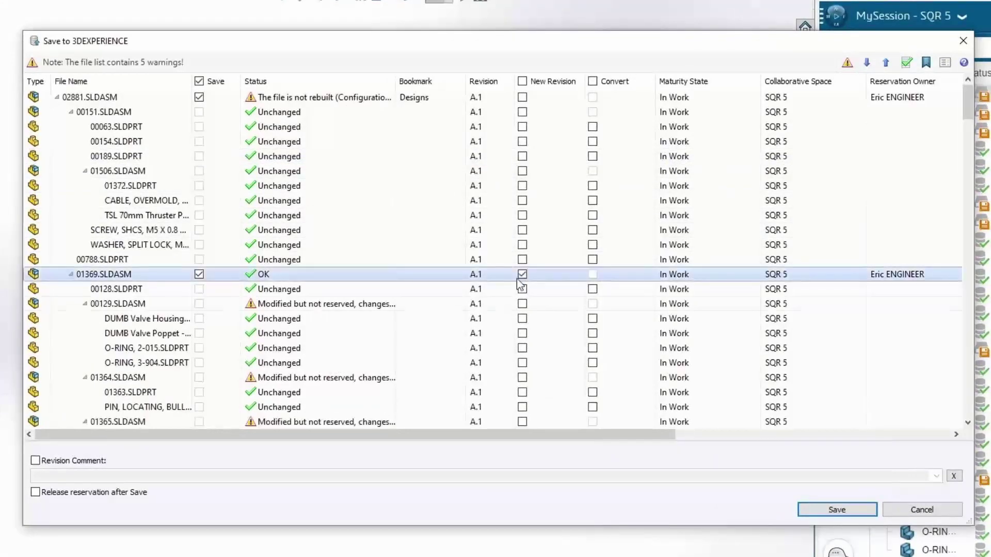
click(36, 492)
click(816, 509)
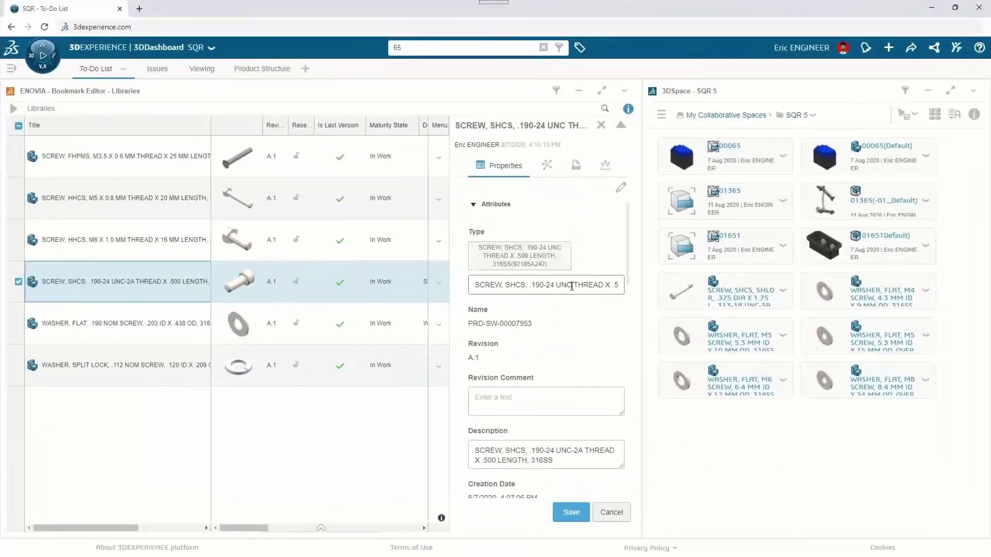
Step: In 3DDashboard, add "-2A" after "UNC" in the .190-24 socket screw's title and show where the screw is used
click(572, 285)
text(-2A)
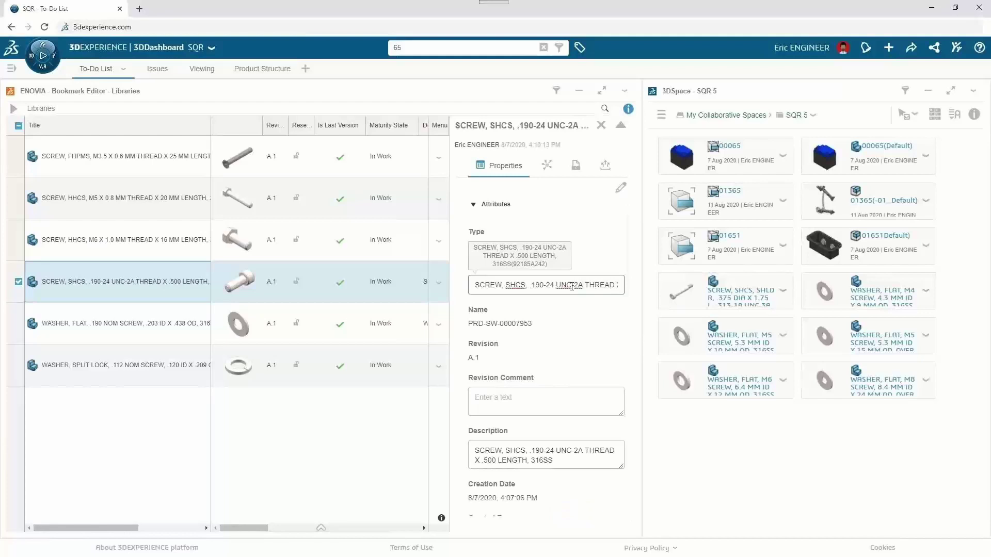
click(545, 174)
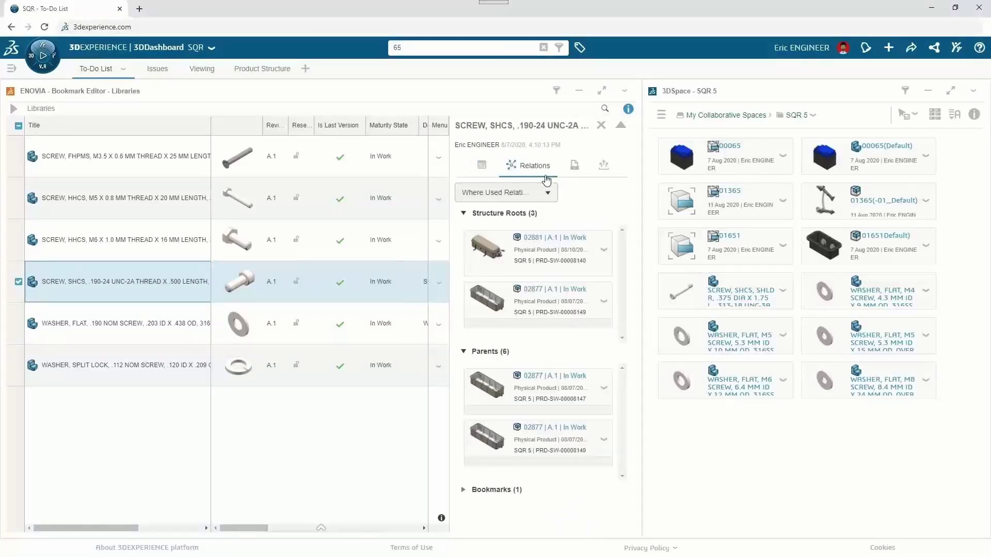
Step: Add the 01365(-01_Default) assembly from the SQR 5 space to the Libraries bookmark
drag(826, 203, 251, 412)
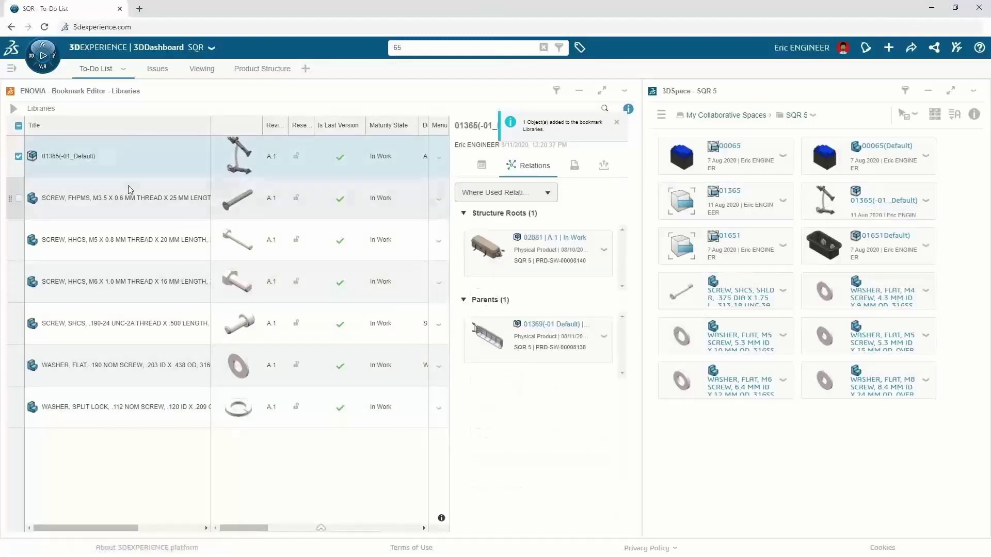
Step: Add the Collaborative Tasks app above the To-Do List widgets and attach 01365(-01_Default) as a deliverable of the New roller assembly task
click(44, 64)
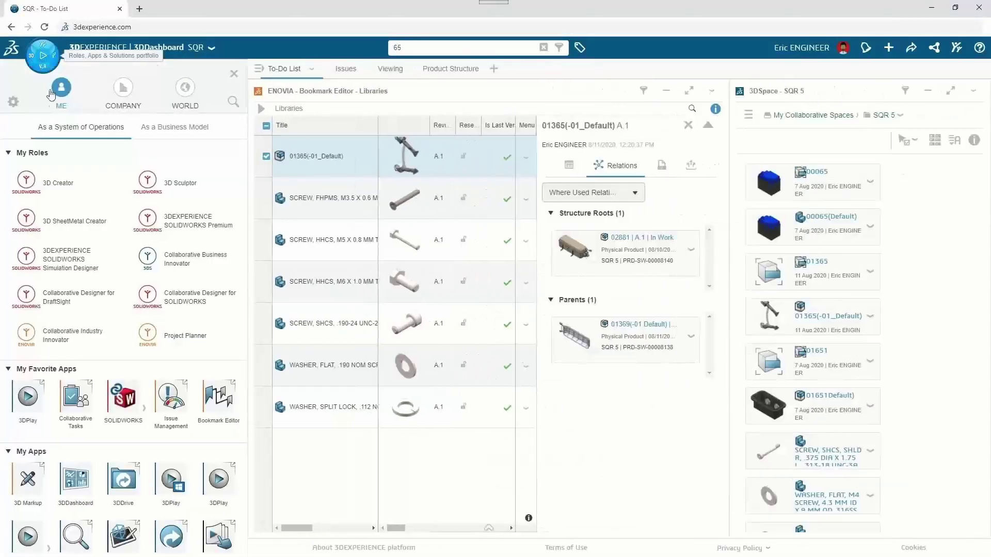
drag(82, 395, 576, 82)
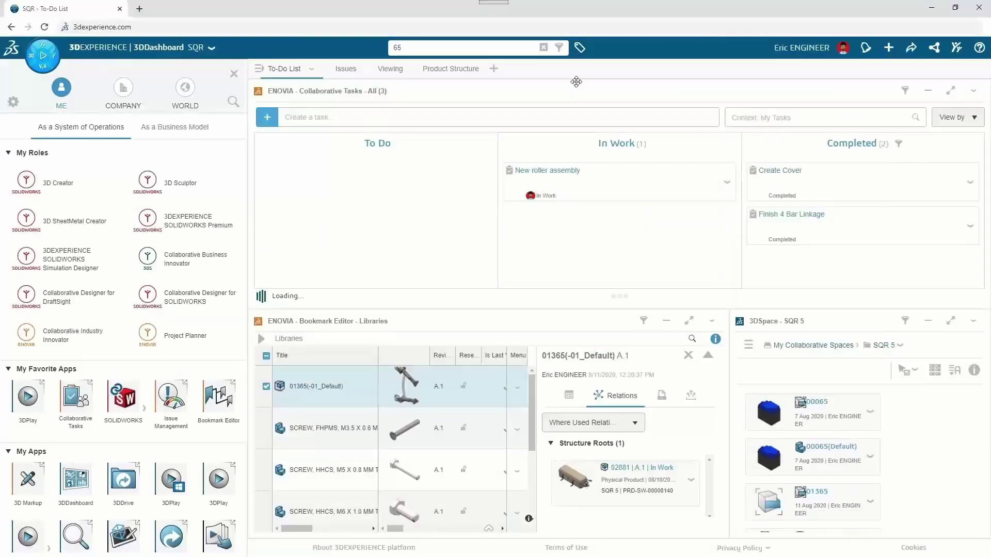
click(234, 74)
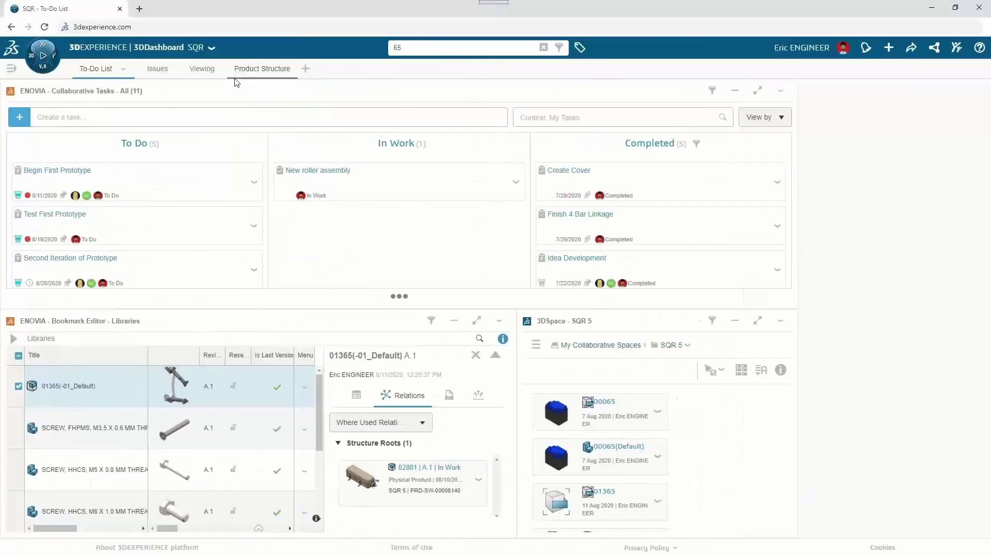
drag(191, 386, 453, 196)
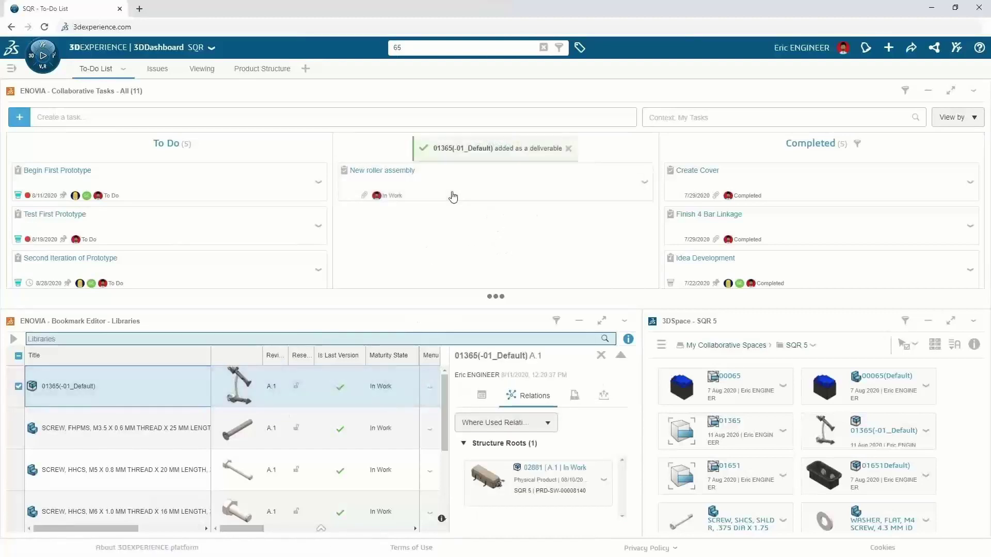
Step: Load recent product 02881 in the Product Structure dashboard and locate component 1365 within its structure
click(254, 76)
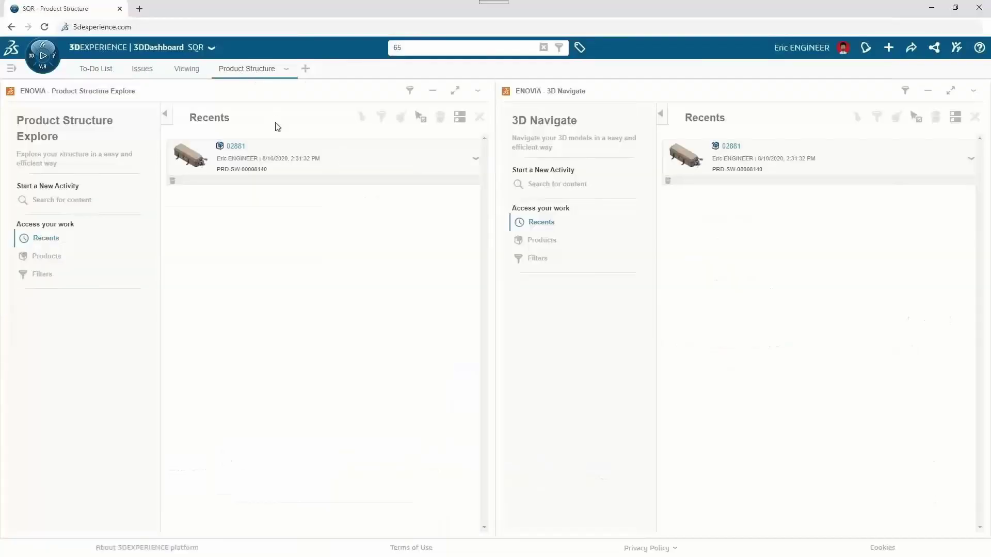
click(290, 173)
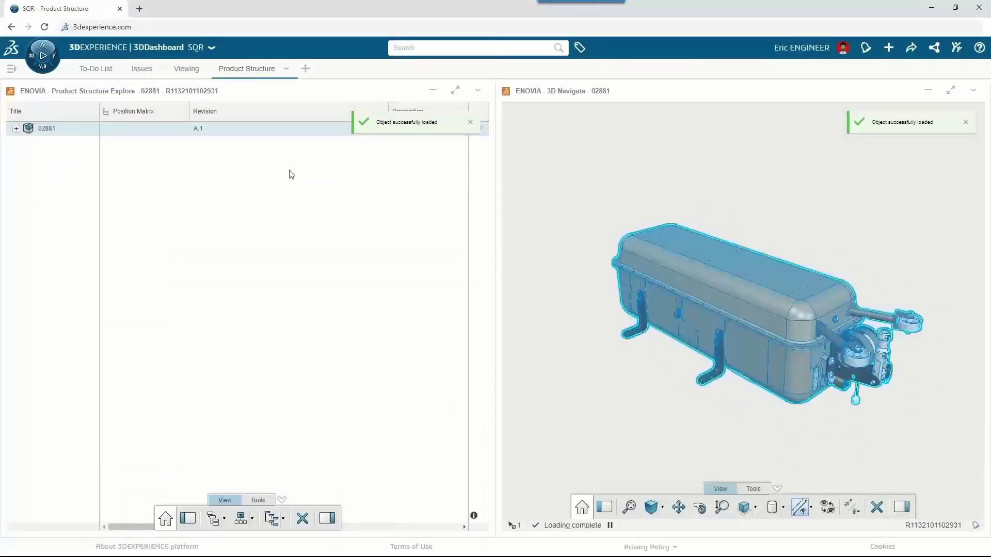
right_click(31, 131)
click(41, 179)
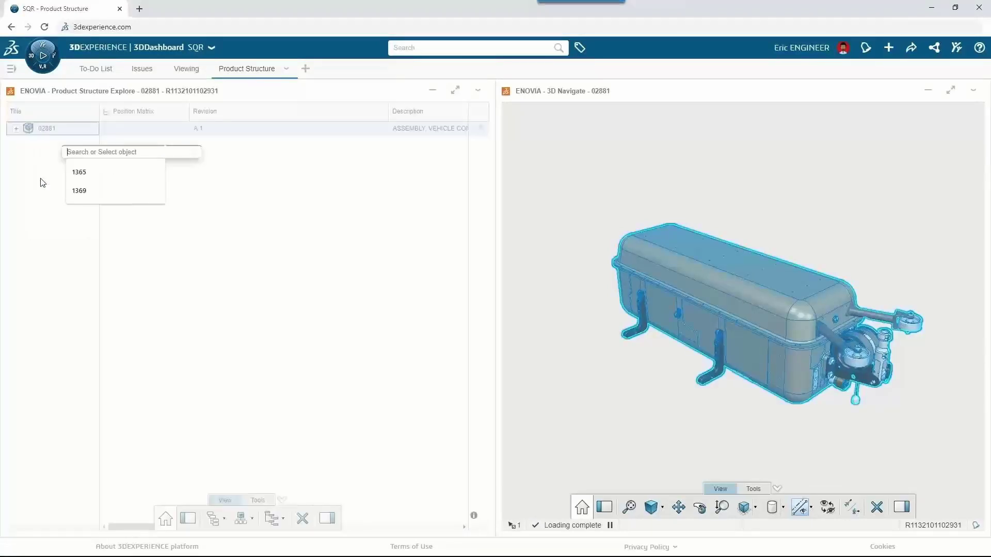
click(78, 178)
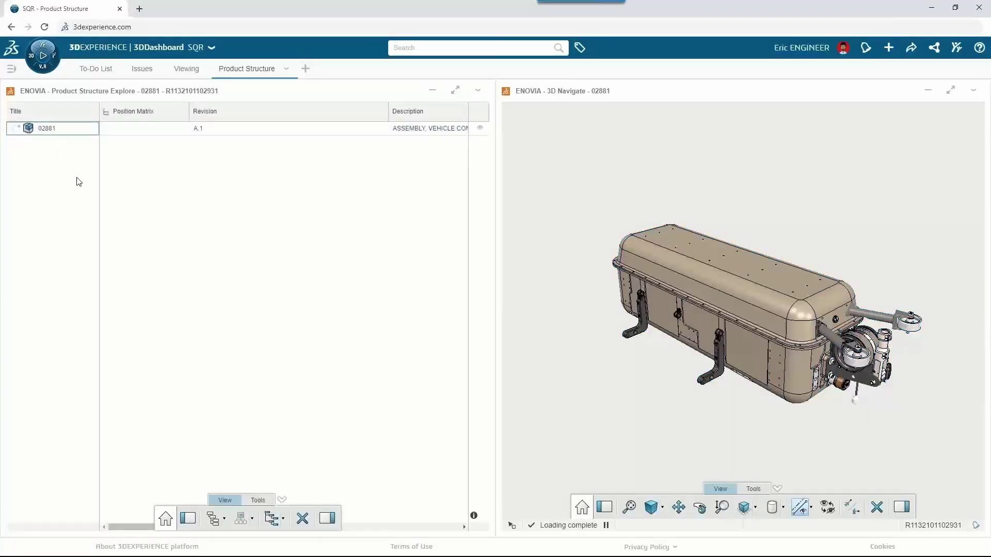
Step: Hide the Position Matrix column in the product structure and size the Revision column to fit
right_click(163, 115)
click(186, 163)
right_click(175, 119)
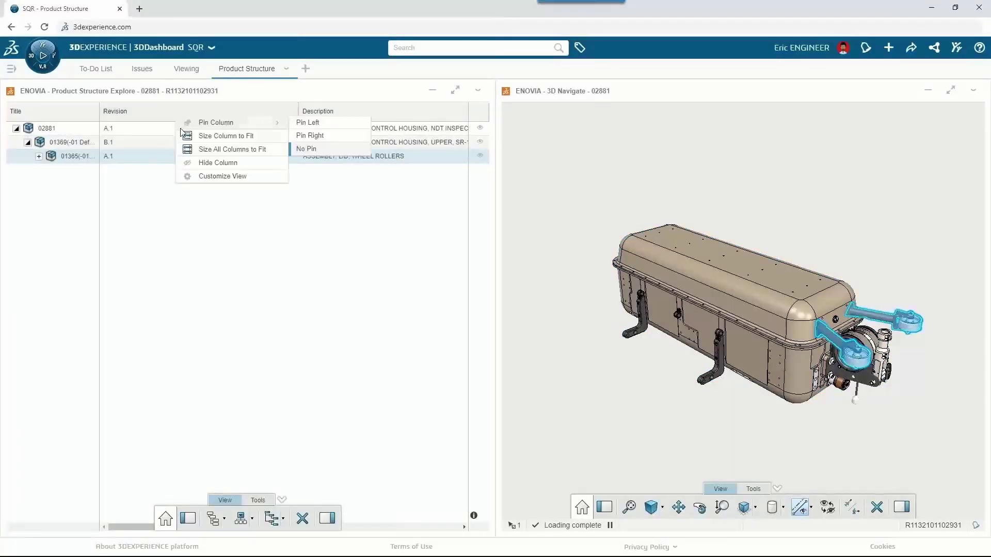
click(226, 136)
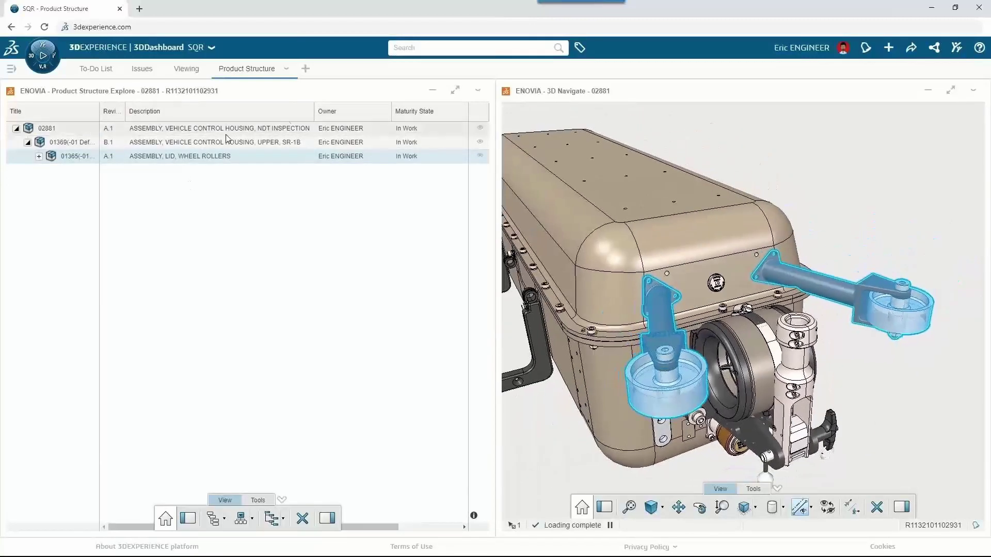
Step: Maximize Product Structure Explore and examine the properties and attachments of 01365(-01_Default) in a widened information pane
click(454, 91)
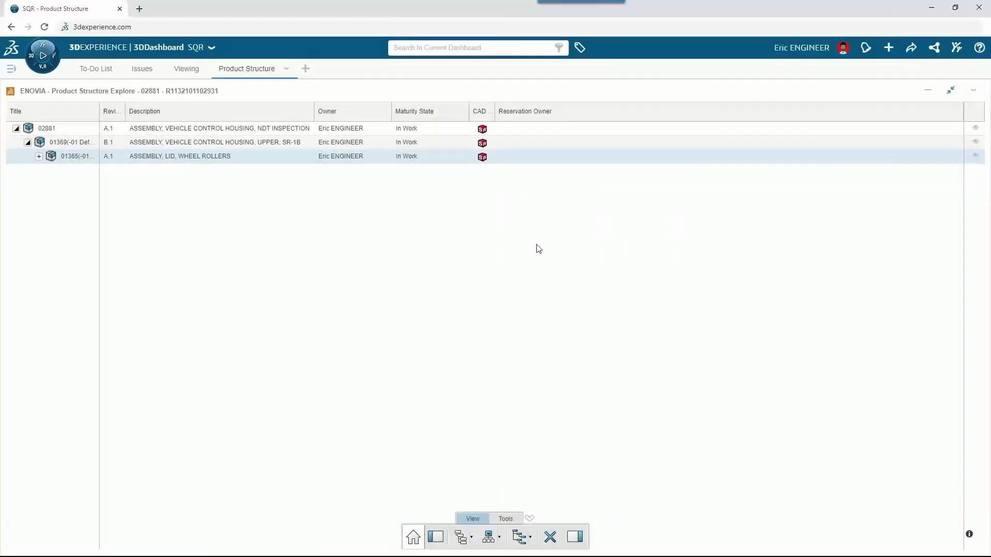
click(575, 537)
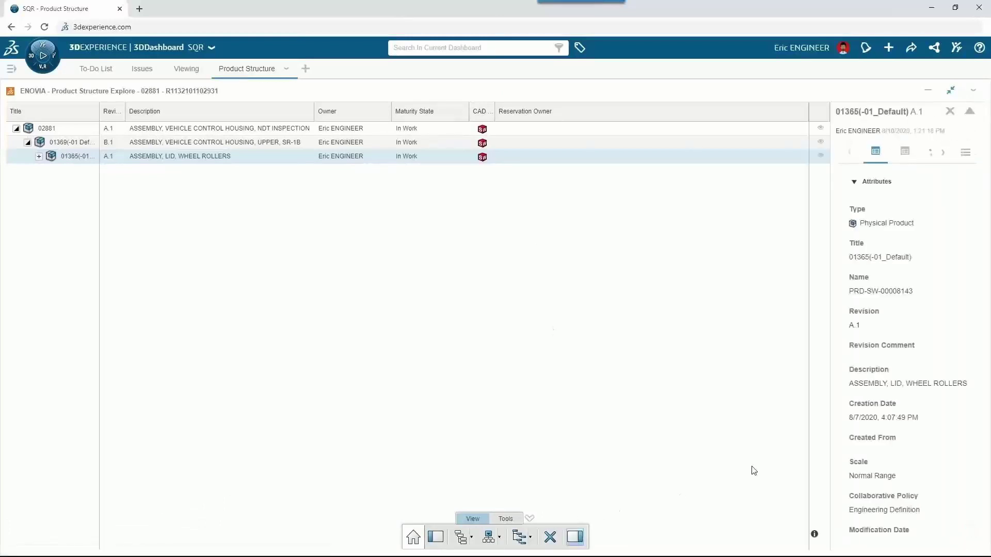
drag(830, 472, 624, 473)
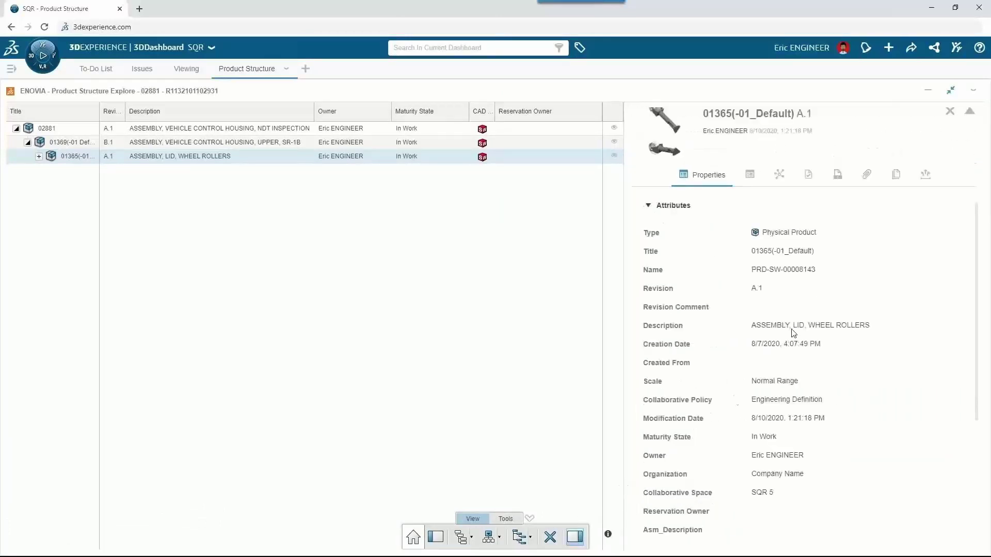
click(870, 174)
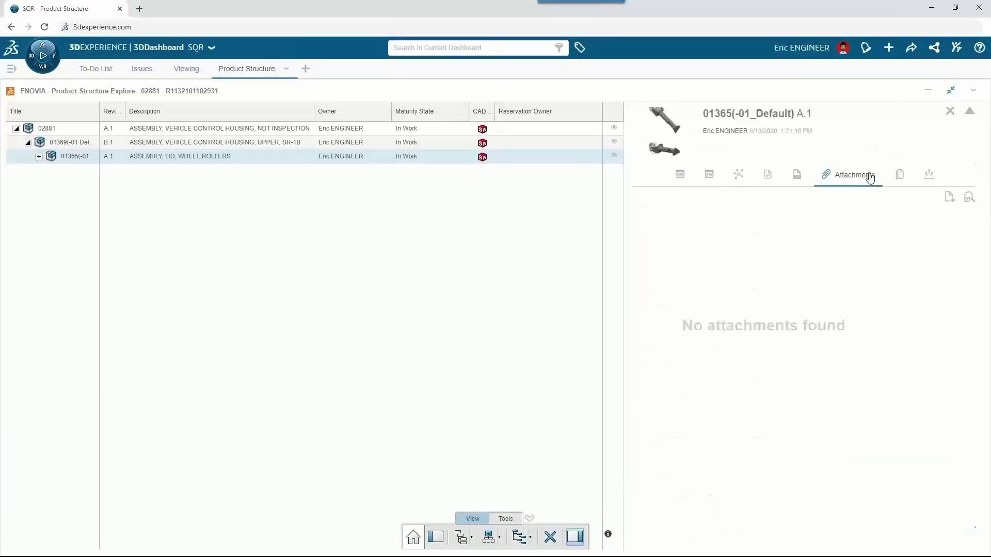
Step: Attach the existing Tools Required document to component 01365(-01_Default)
click(969, 199)
click(466, 144)
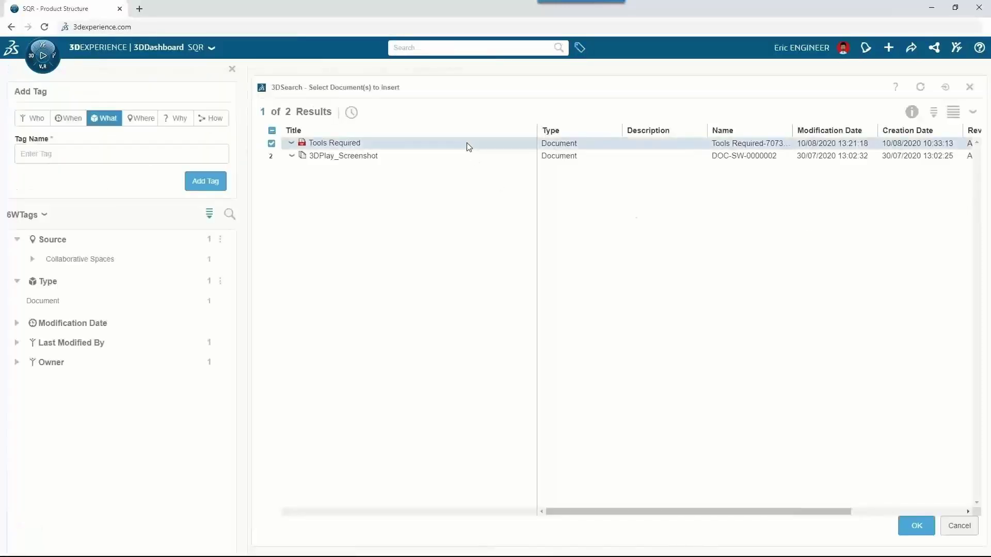
click(916, 526)
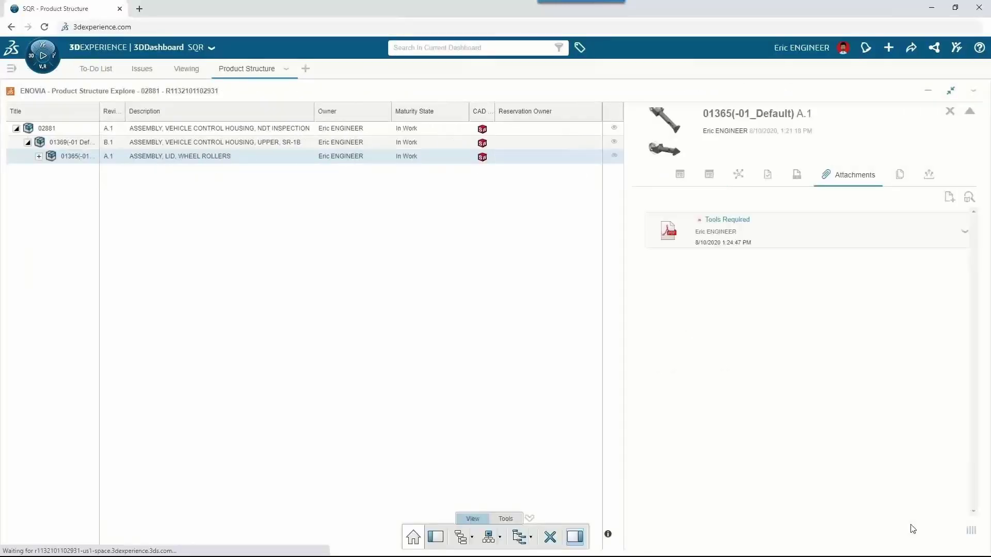
Step: Add 3DPlay showing assembly 02881 to the SQR dashboard's Viewing tab and save a screenshot of the model's roller end
click(56, 128)
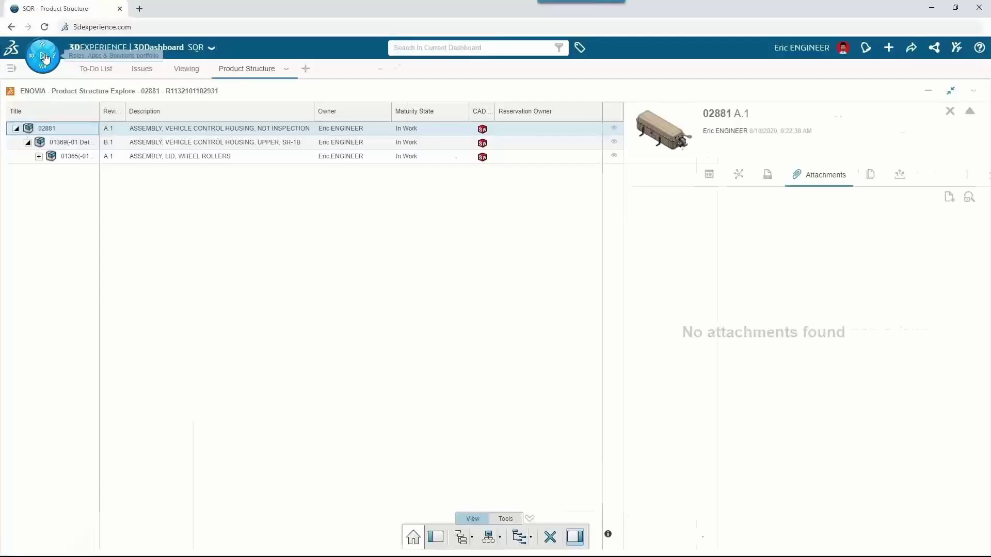
click(45, 58)
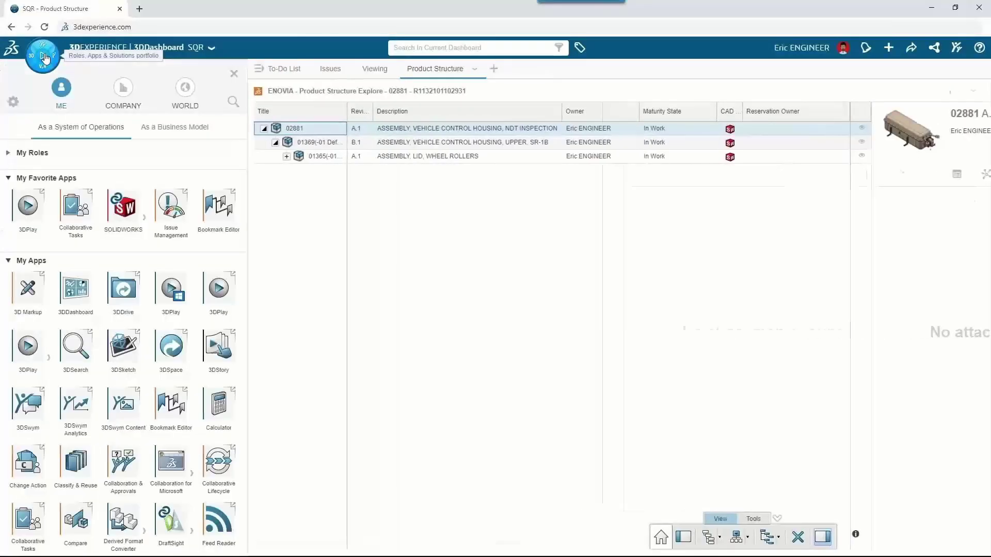
click(28, 206)
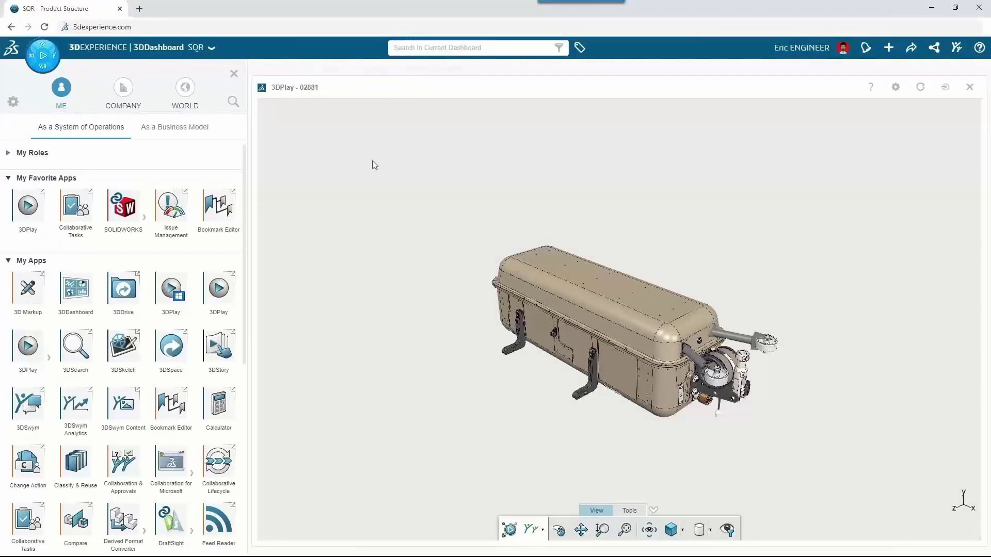
click(945, 87)
click(627, 178)
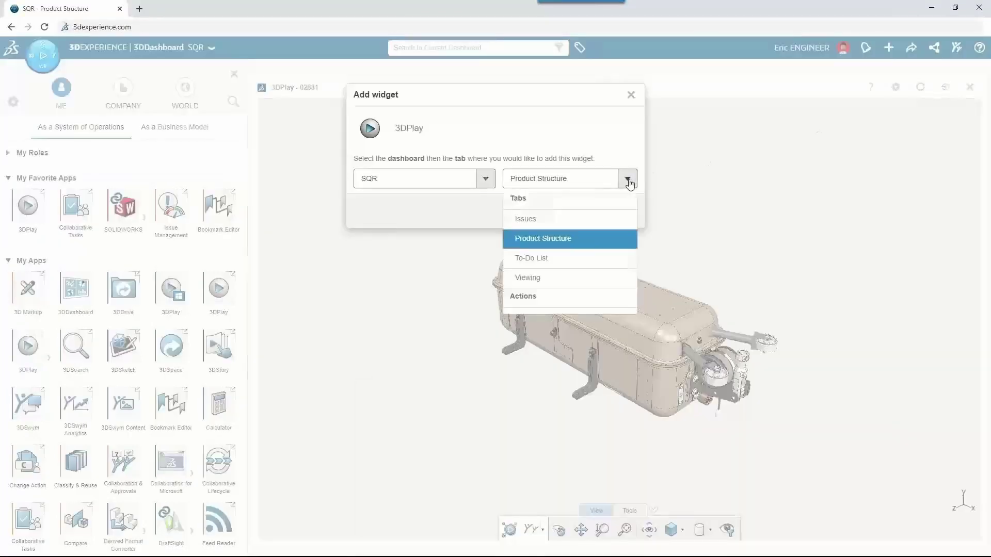
click(508, 279)
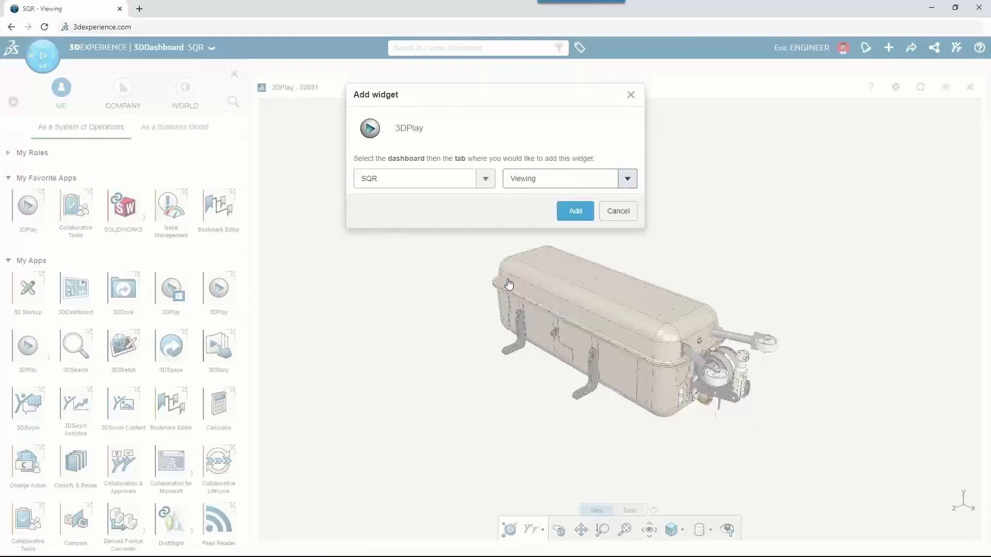
click(574, 211)
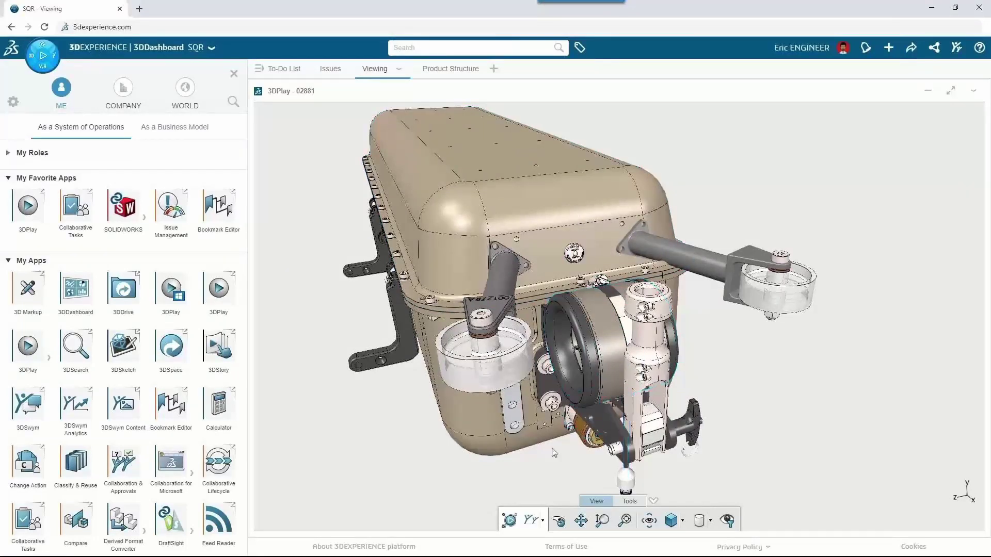
click(543, 521)
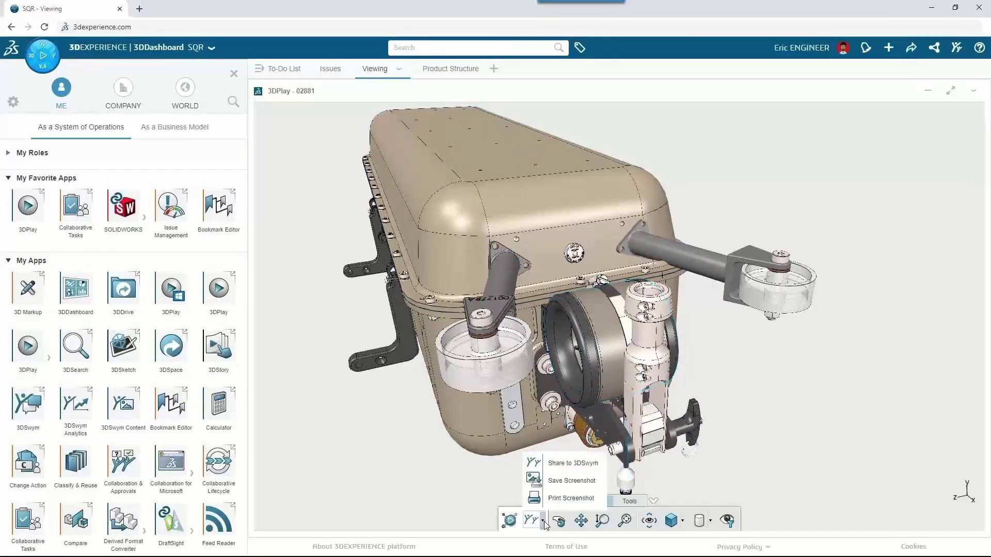
click(530, 481)
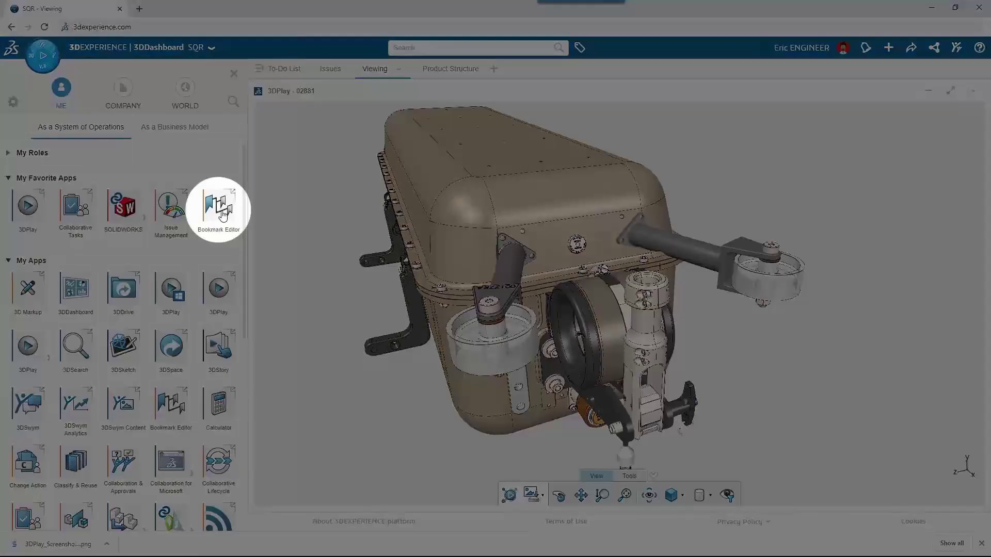
Step: Add the Bookmark Editor beside 3DPlay on the Viewing tab, open the Designs bookmark and close the apps list
drag(223, 215, 809, 230)
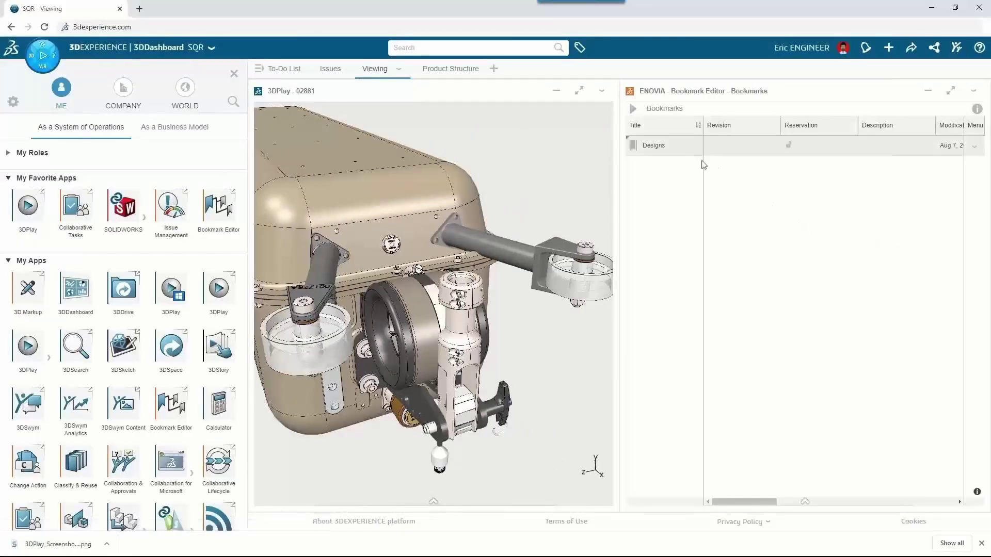
double_click(688, 152)
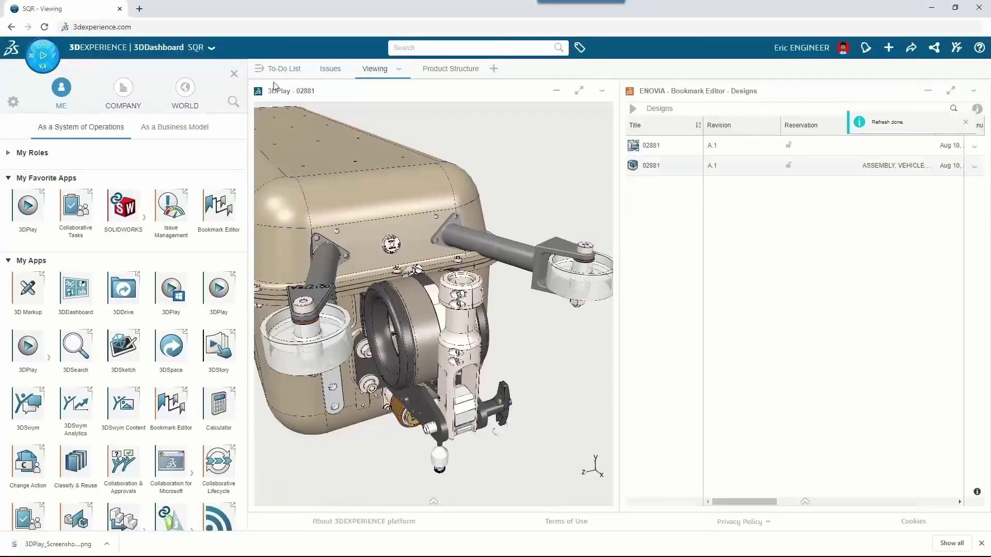
click(234, 73)
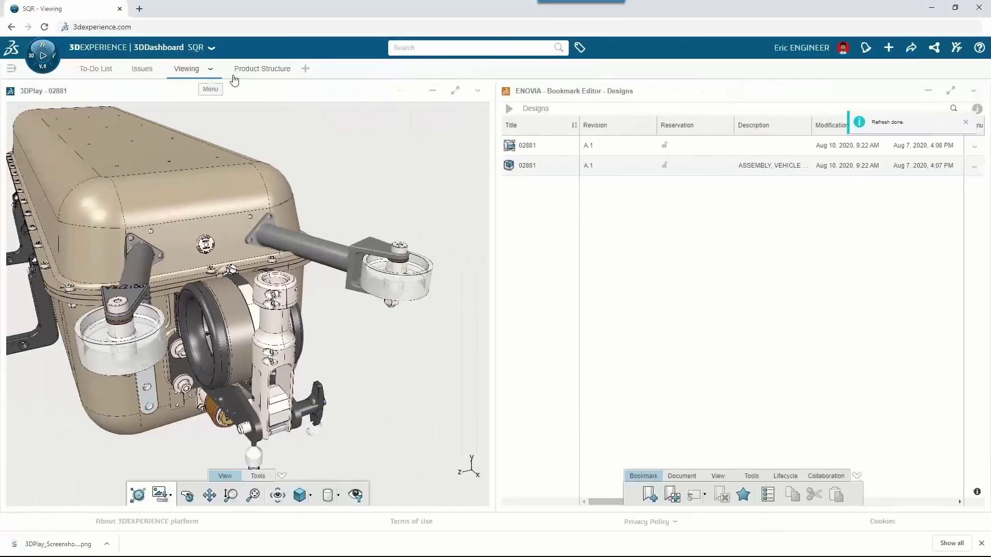
Step: Share a copy of the Viewing tab by public link with anyone and copy the link
click(210, 69)
click(211, 93)
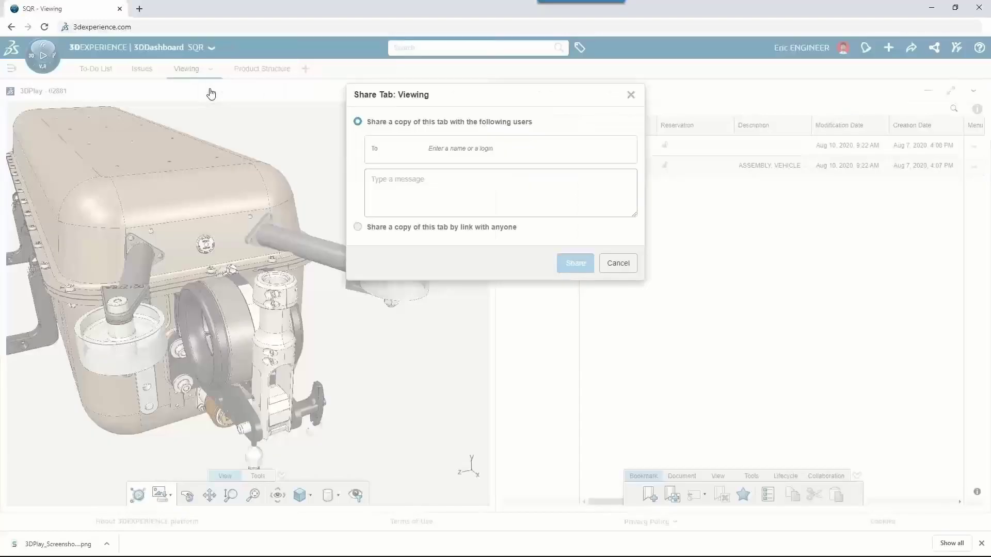
click(358, 228)
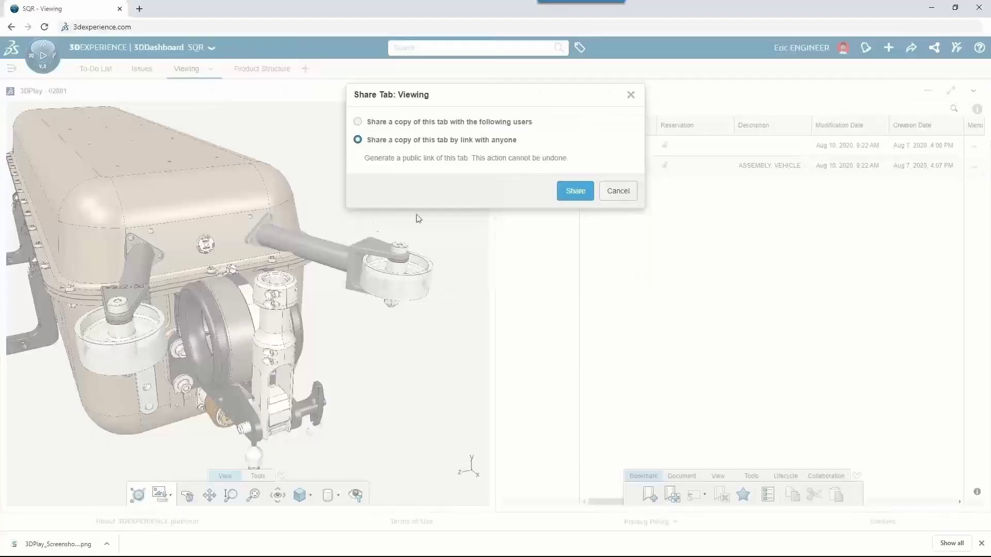
click(574, 191)
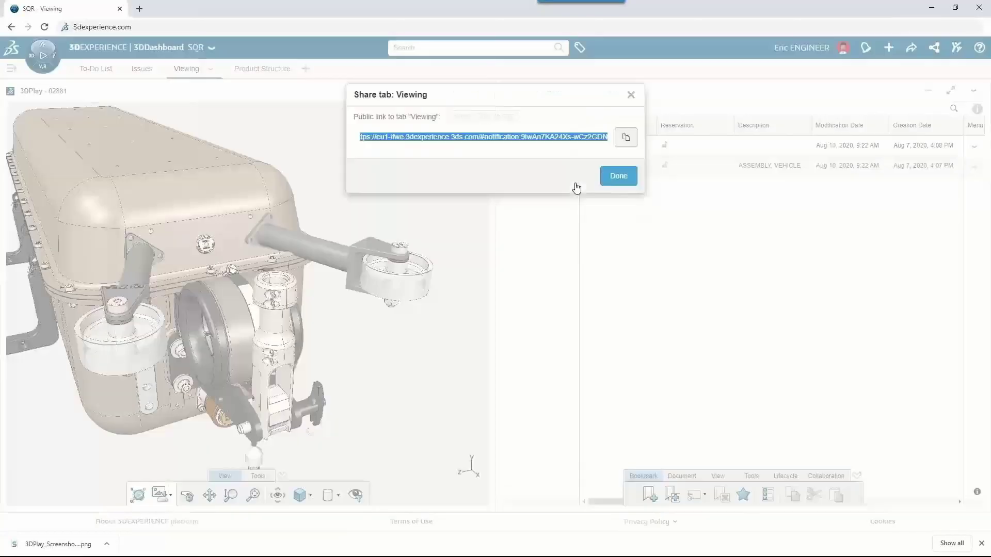
click(627, 139)
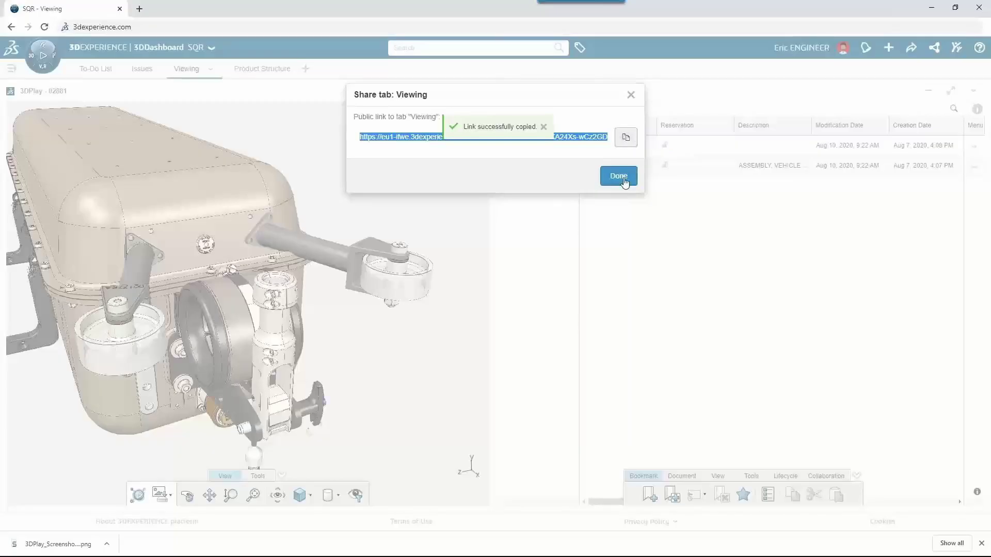
click(622, 176)
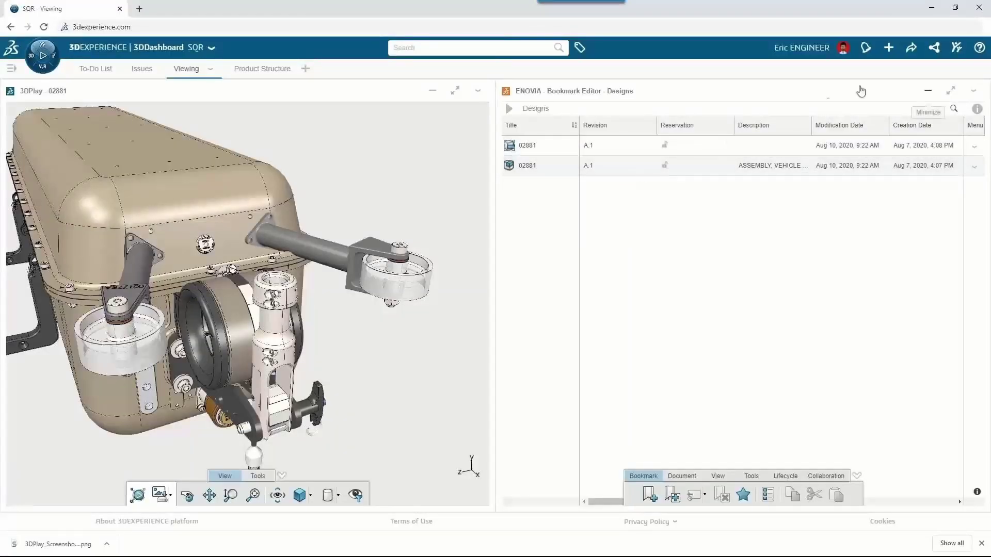
Step: Comment on the New customer request post, mentioning its author, with "Done! Please review in this dashboard", the copied tab link and the saved screenshot
click(956, 48)
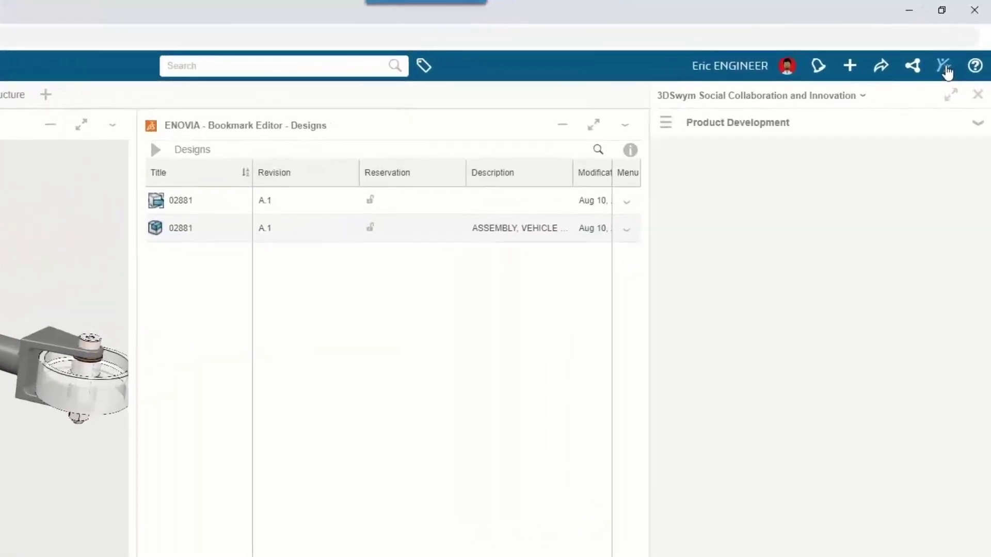
click(673, 385)
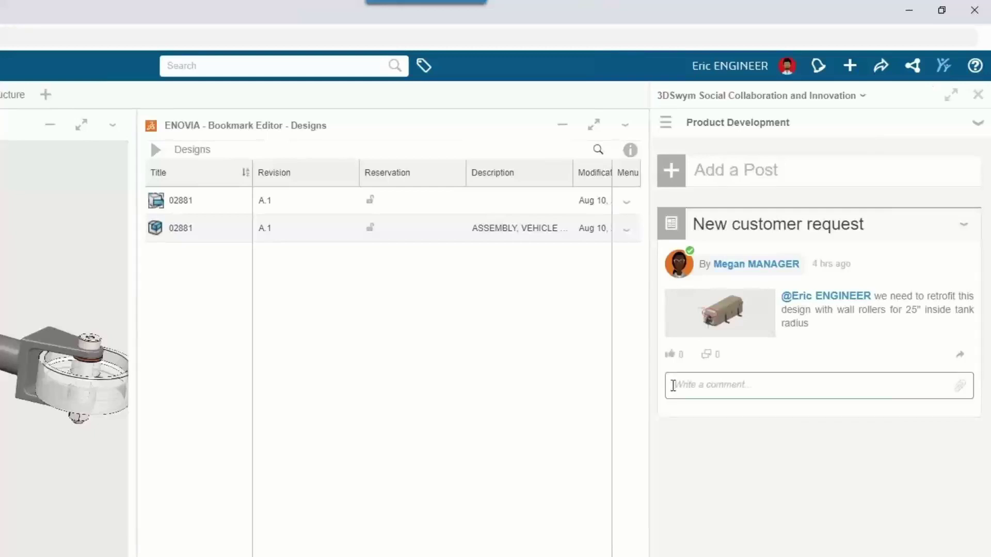
text(@mega)
click(705, 413)
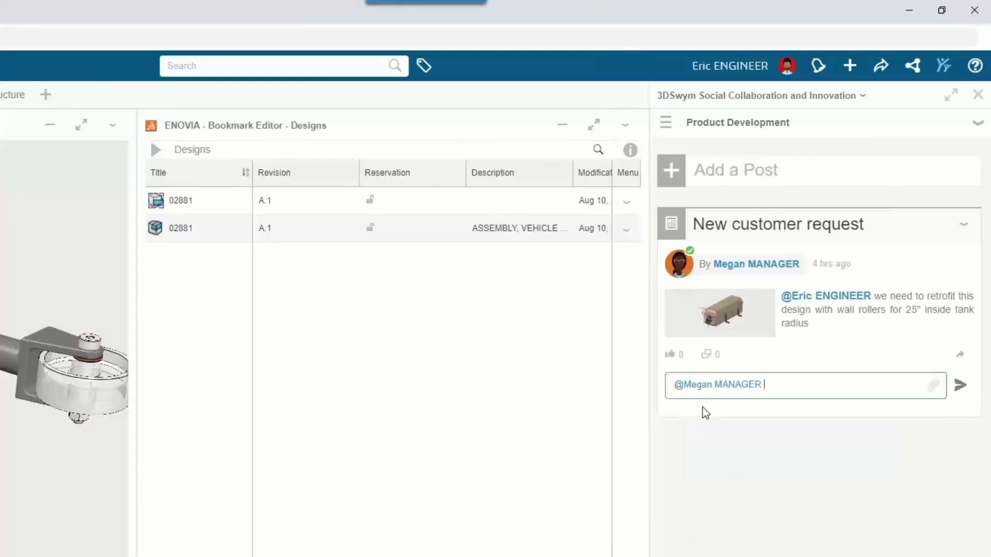
text(Done! Please review in this dashboard)
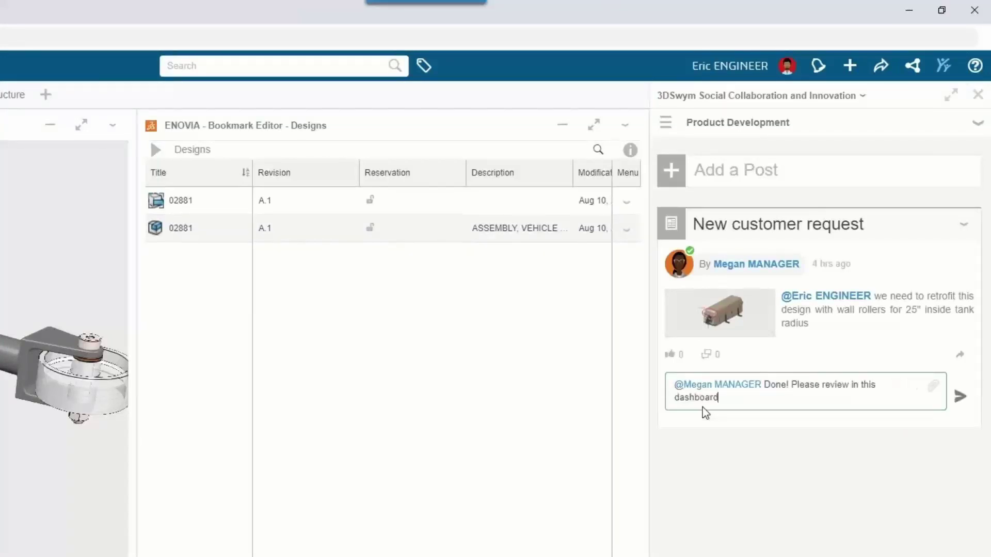
key(ctrl+v)
drag(270, 550, 807, 458)
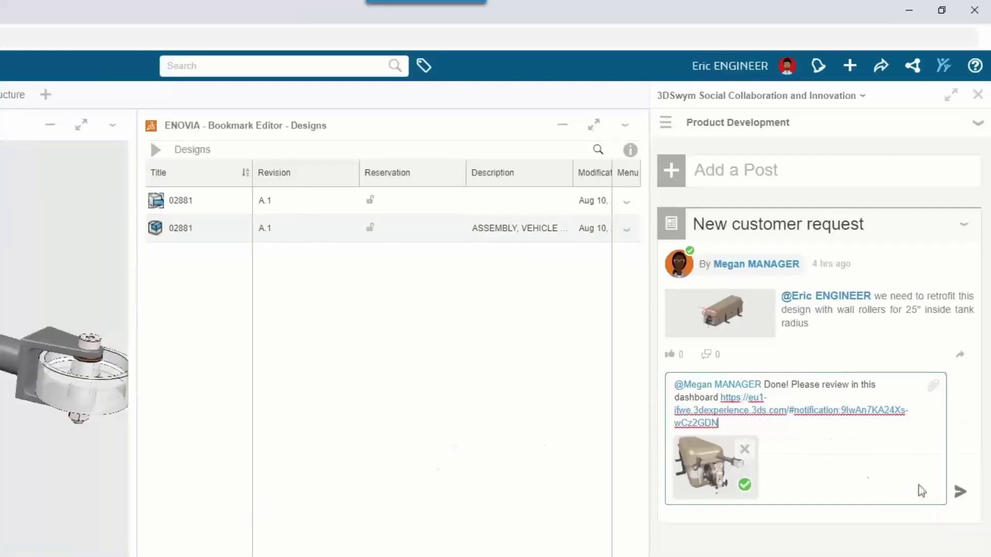
click(960, 491)
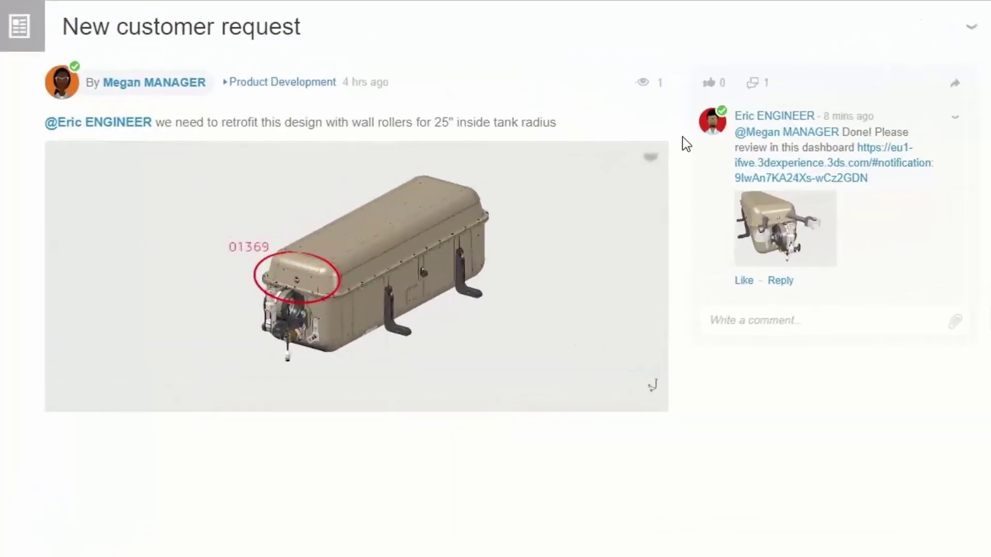
Step: From the manager's account, add the shared Viewing tab to the SQR dashboard through the comment's link and maximize 3DPlay
drag(743, 163, 361, 31)
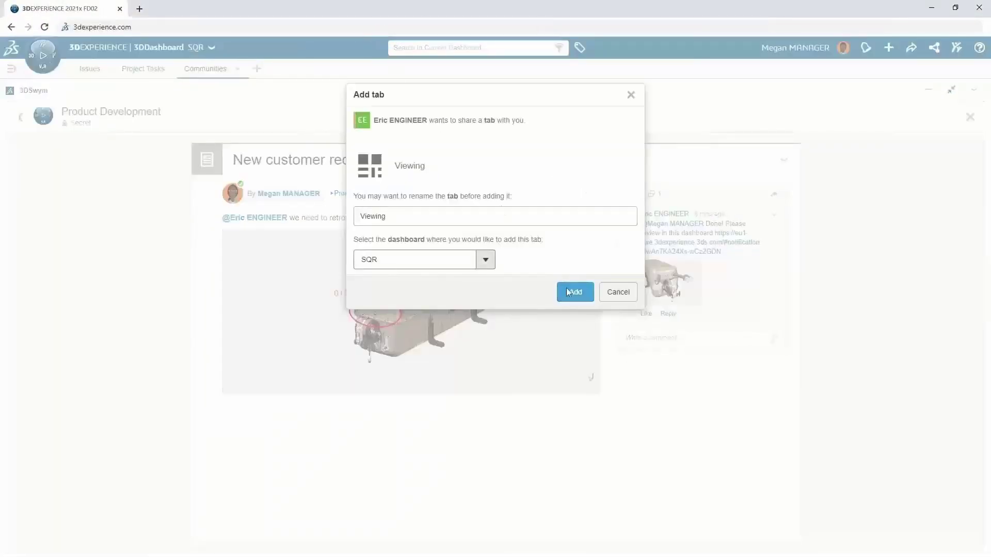
click(569, 293)
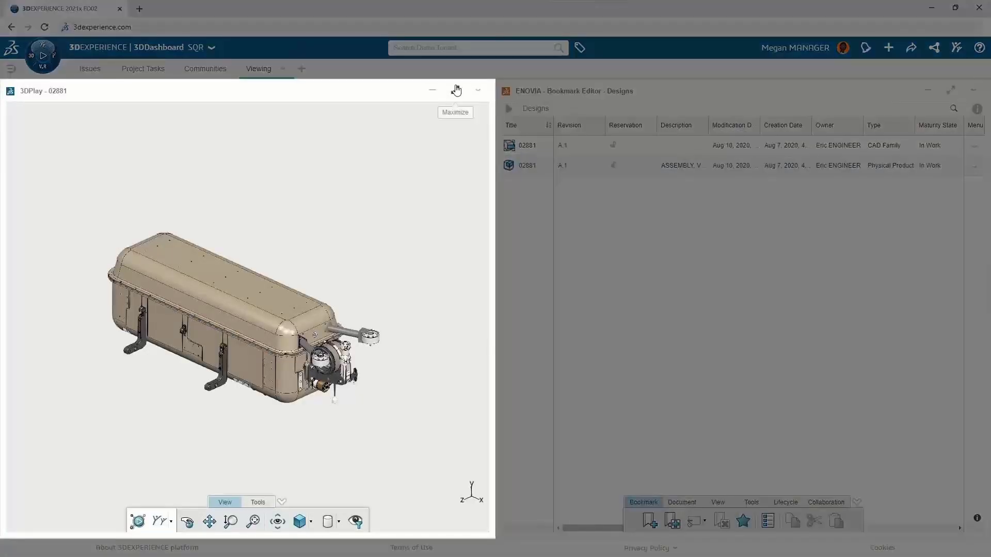
click(456, 90)
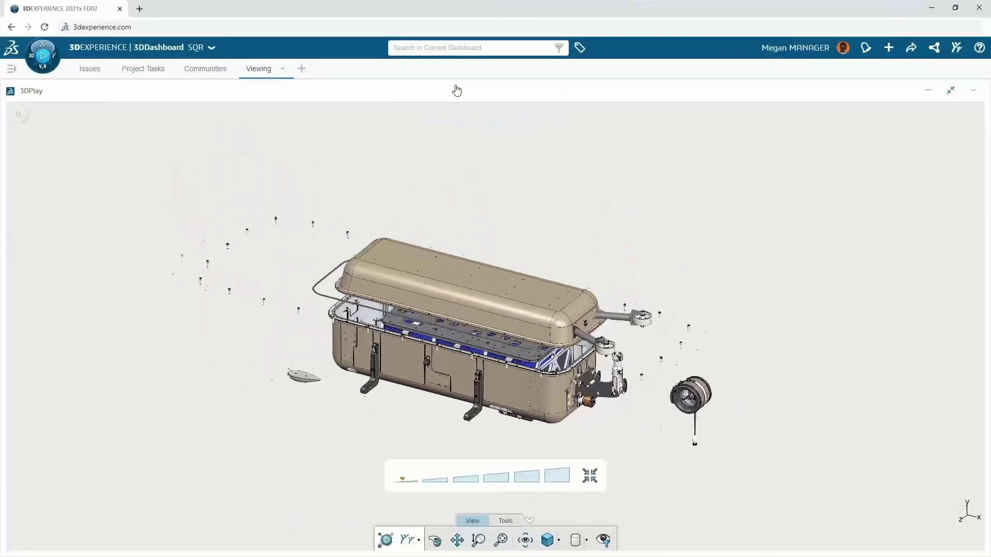
Step: Examine the housing assembly in exploded view by varying the explosion level, and exit the exploded view
drag(473, 477, 419, 465)
click(504, 522)
click(487, 540)
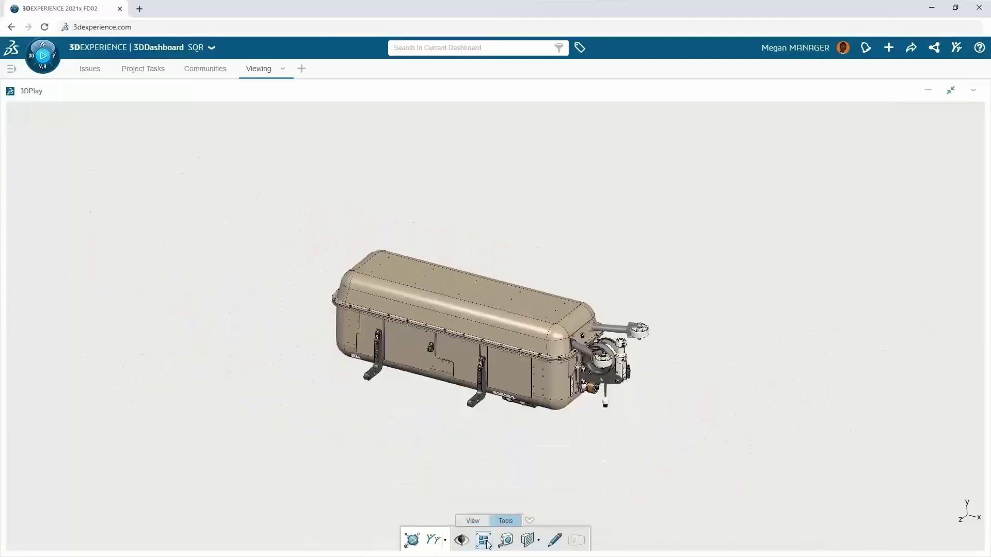
Step: Measure the distance from the lid's central hole to the upper roller's centre in a top view of the housing
click(469, 520)
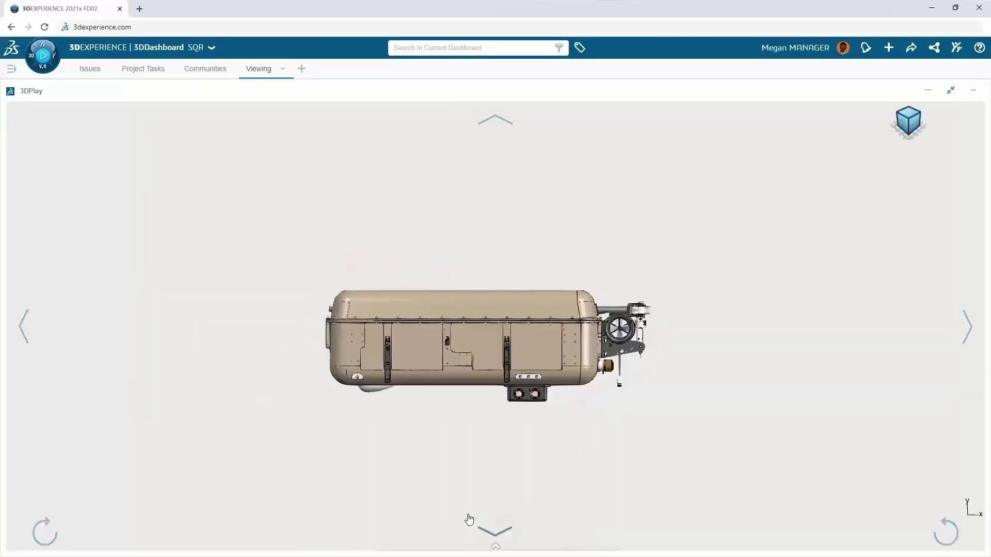
click(469, 520)
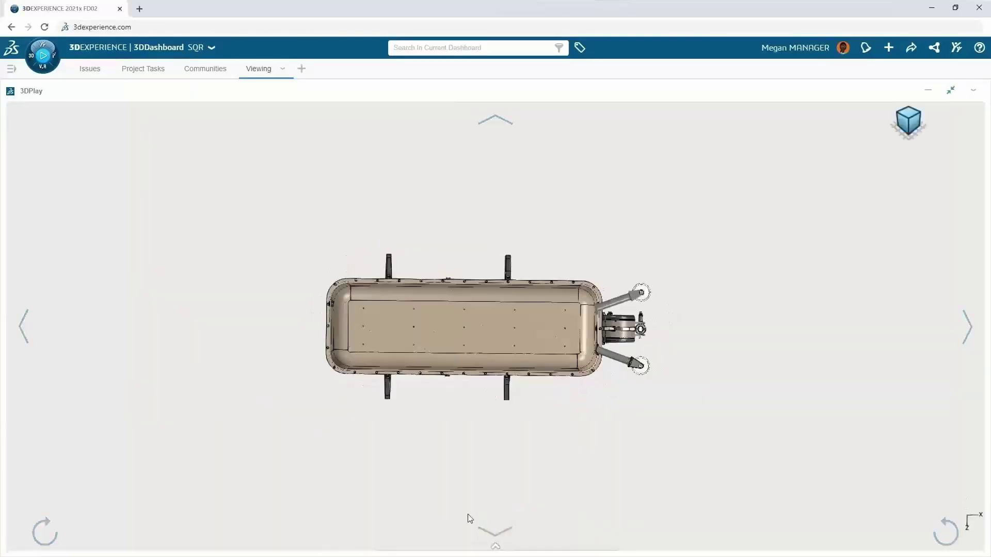
click(496, 546)
click(479, 541)
drag(511, 427, 509, 273)
click(506, 521)
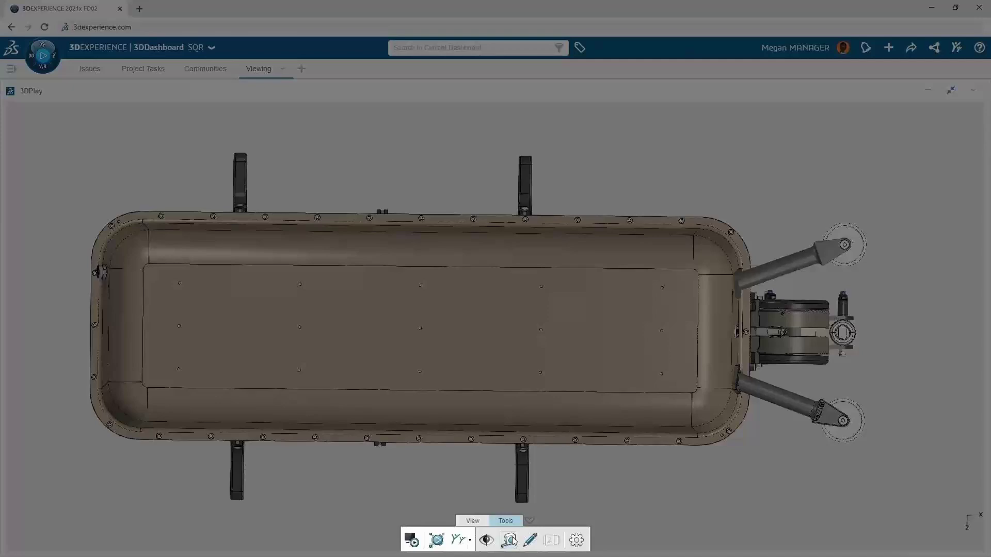
click(511, 540)
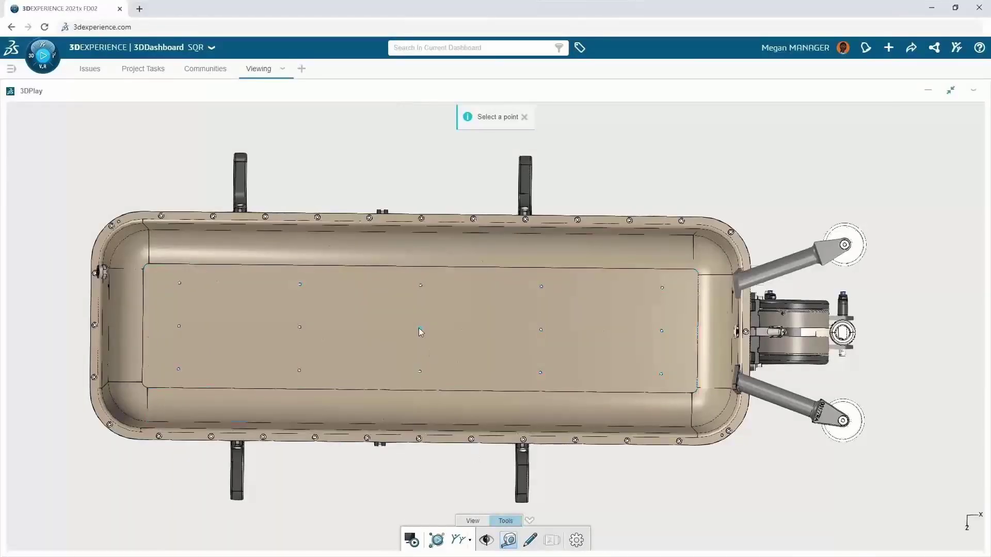
click(419, 329)
click(843, 246)
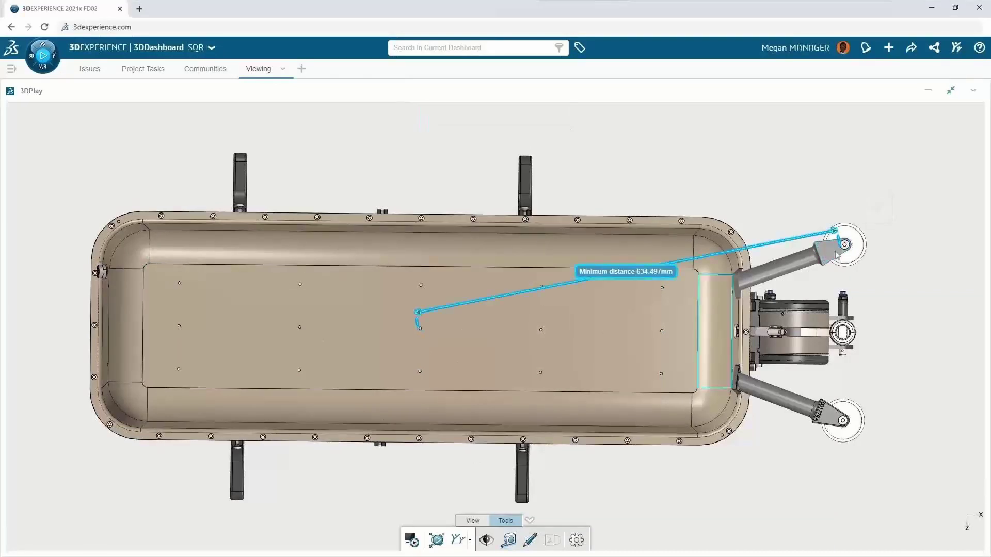
Step: Set the length unit to inches in the 3DPlay preferences and save them
click(577, 540)
click(496, 338)
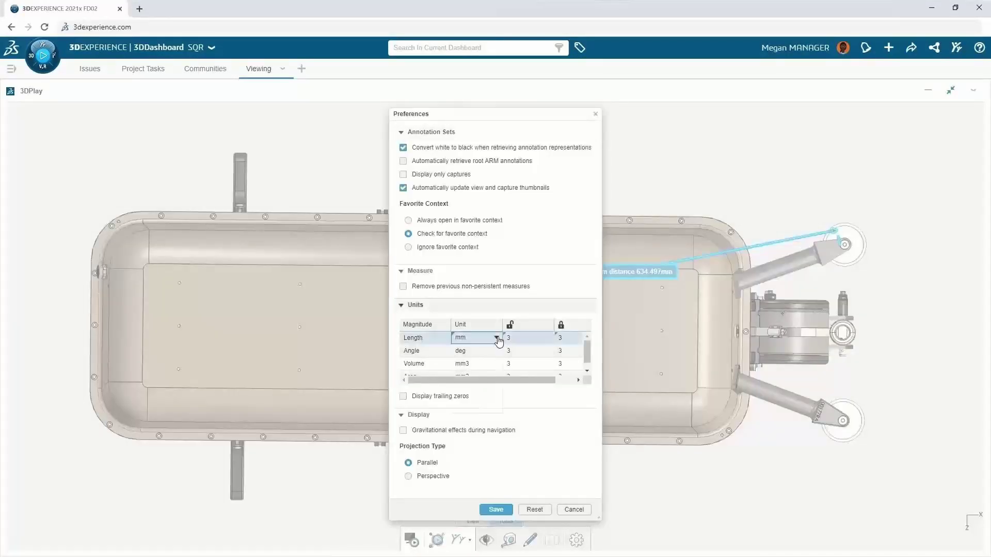
click(496, 338)
click(464, 402)
click(496, 510)
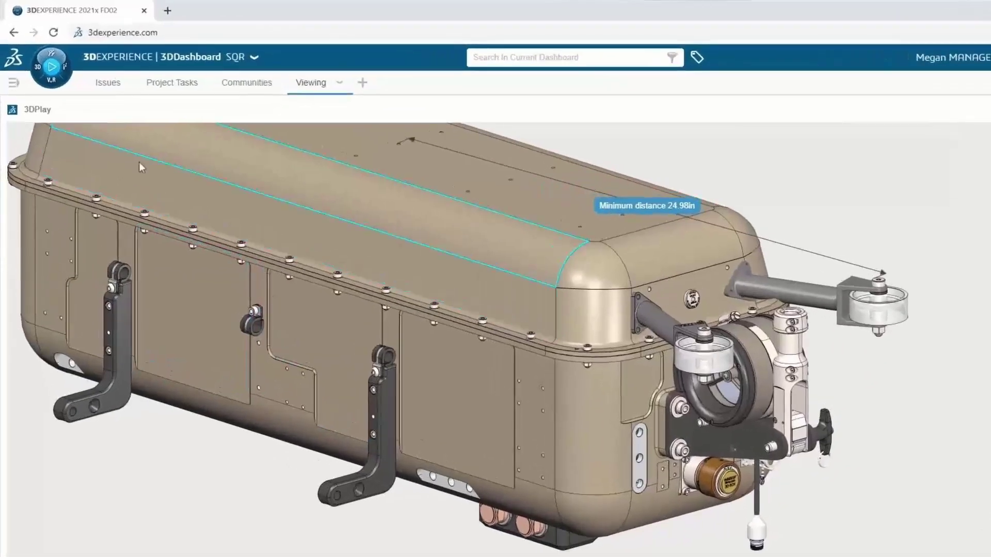
Step: Find the Issue 3D Review app by searching the apps for "issue" and switch the loaded housing assembly to it
click(51, 67)
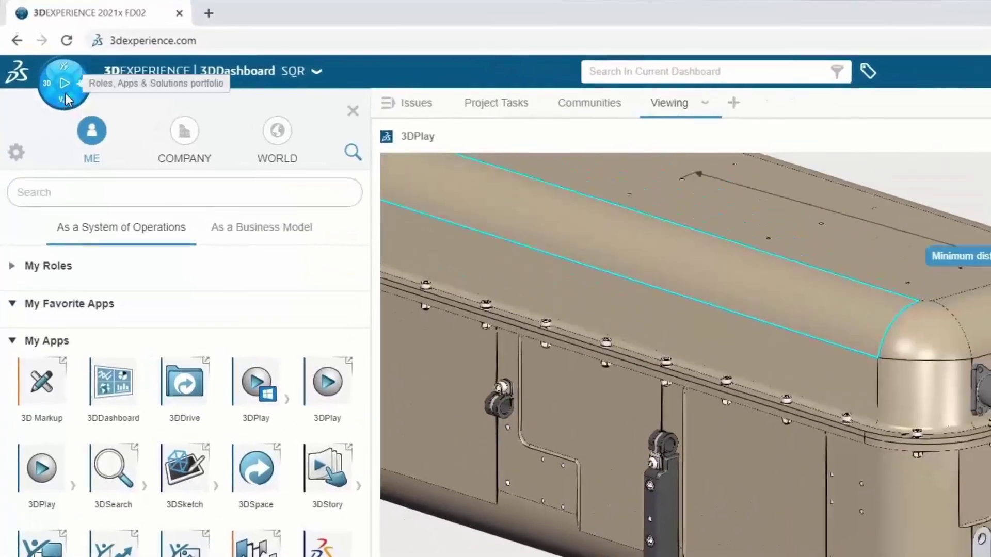
click(49, 148)
text(issue)
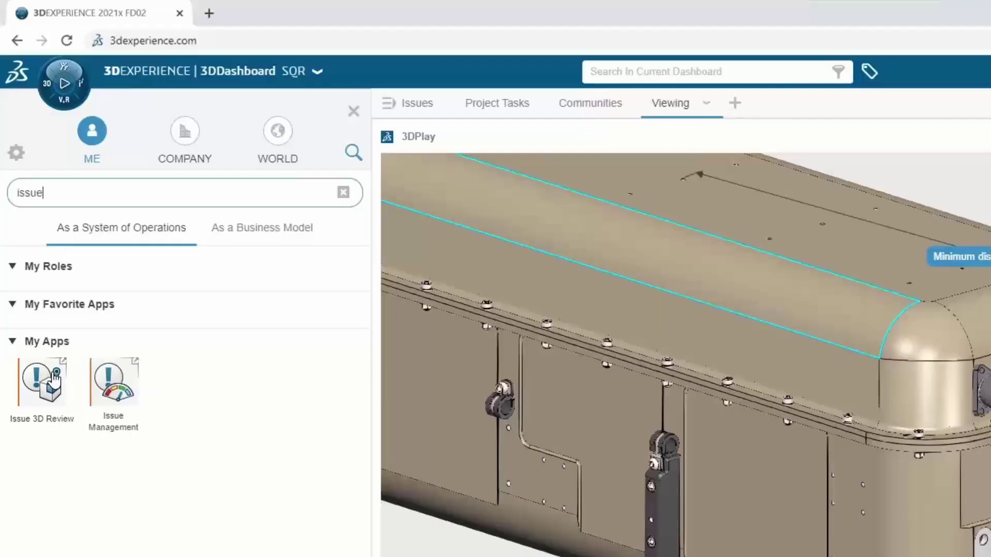
click(56, 379)
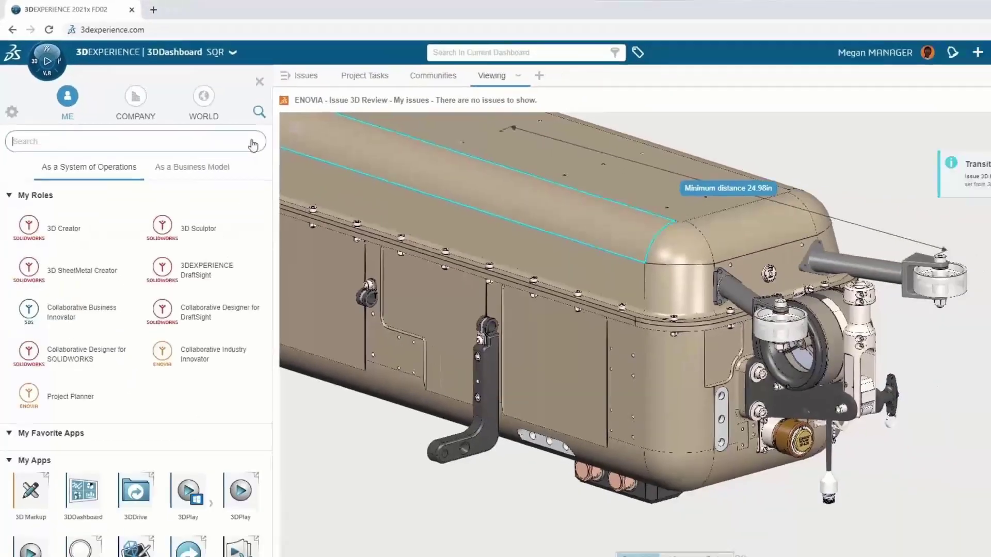
click(259, 82)
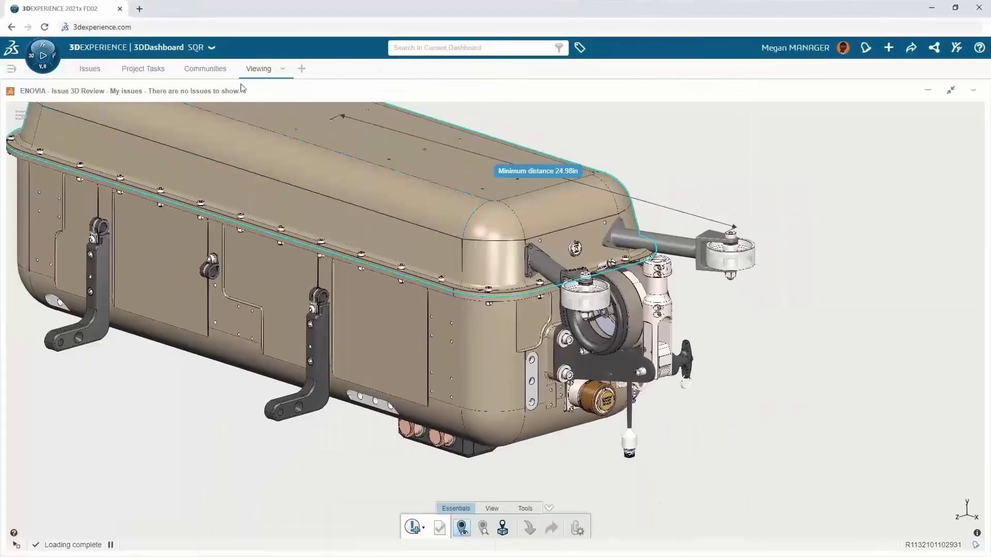
Step: Create a new issue titled "Torsion risk" with the description "Possible twisting on wheel rollers" and a recommendation to add a stabilizer
click(413, 527)
click(414, 262)
text(Torsion risk)
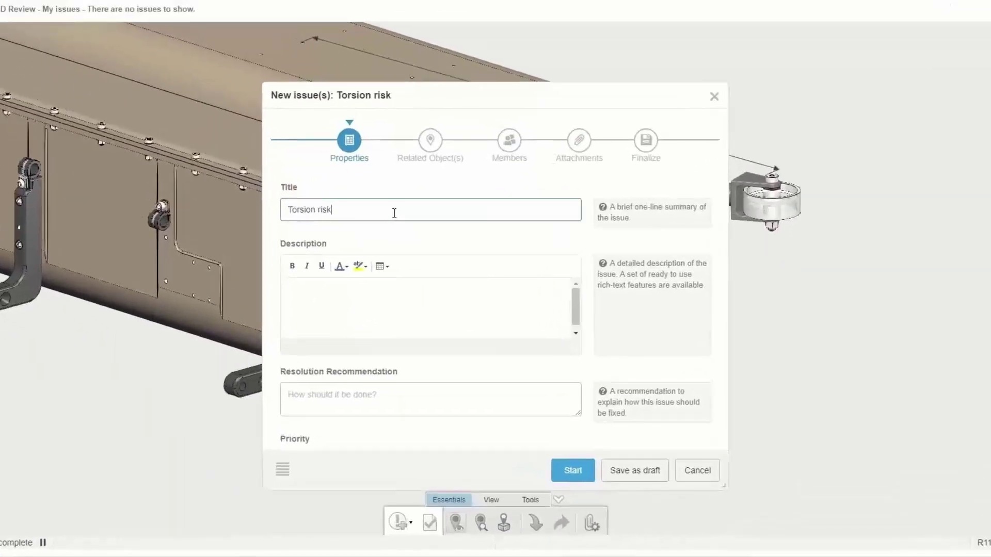
click(391, 289)
text(Possible twisting on wheel rollers)
click(394, 392)
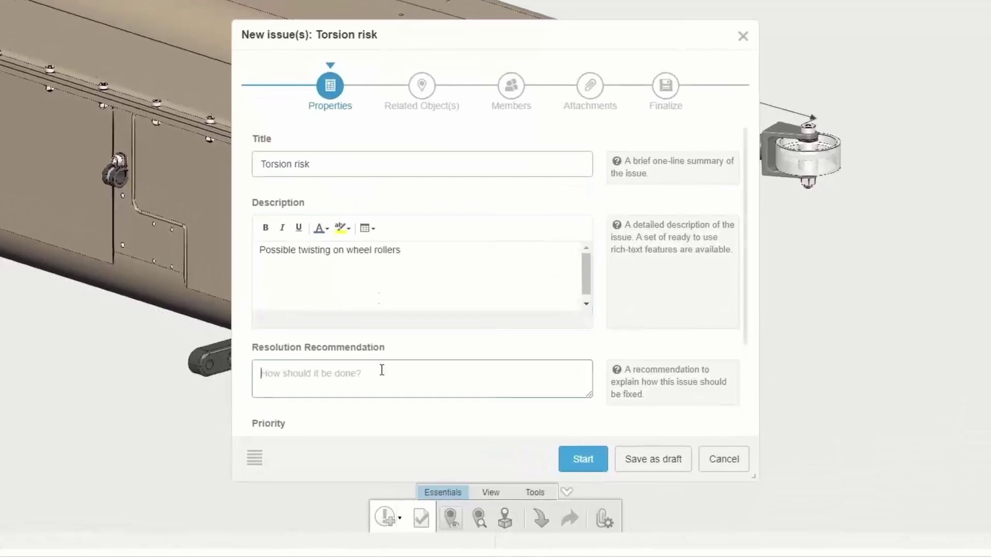
text(Add stabiliz)
Step: Report the issue against the front roller arm picked in the 3D model, check its members, and start the issue
click(423, 98)
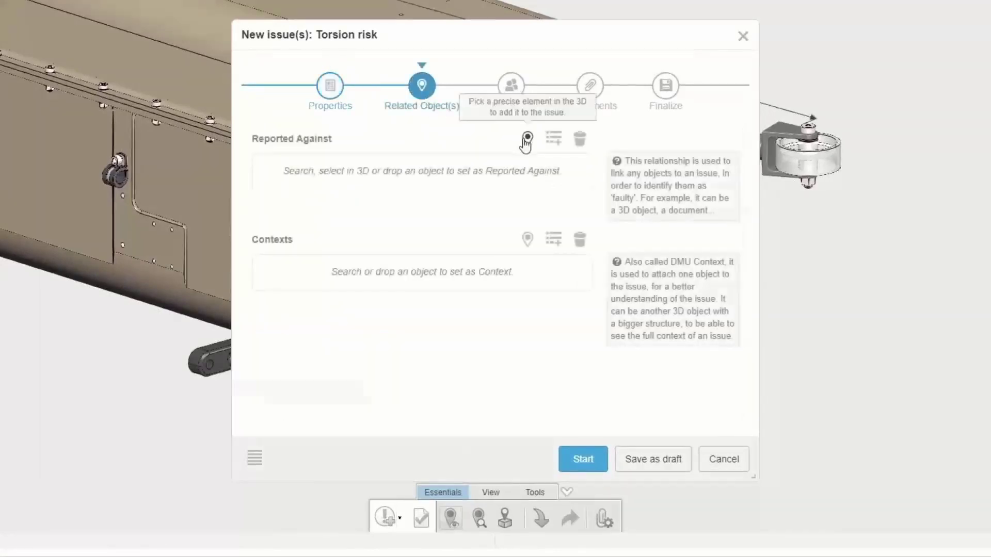
click(524, 137)
click(559, 167)
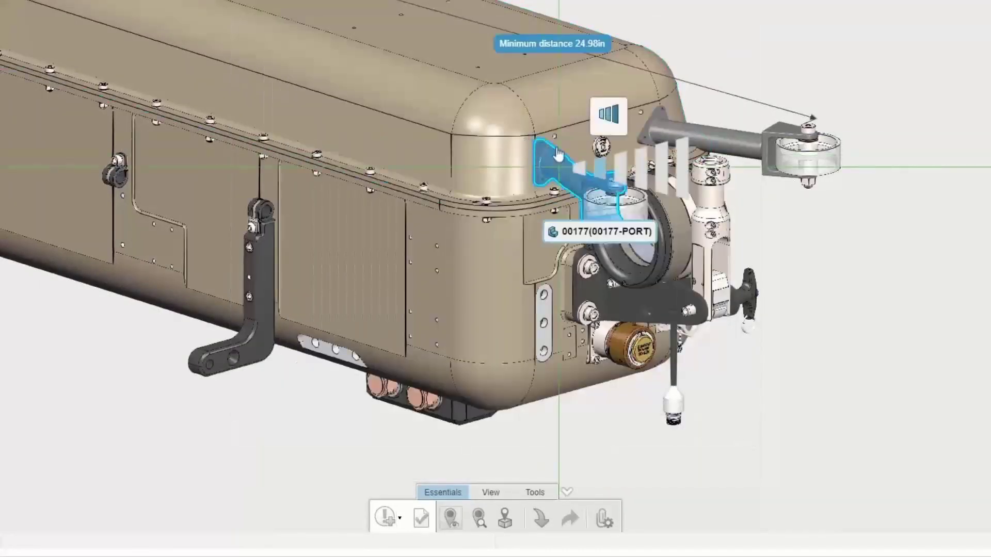
click(645, 175)
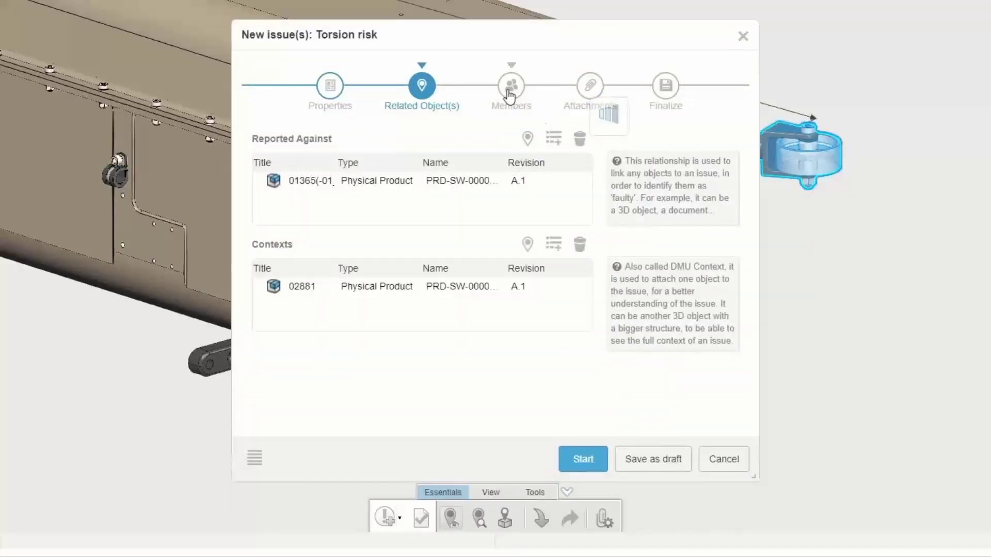
click(509, 92)
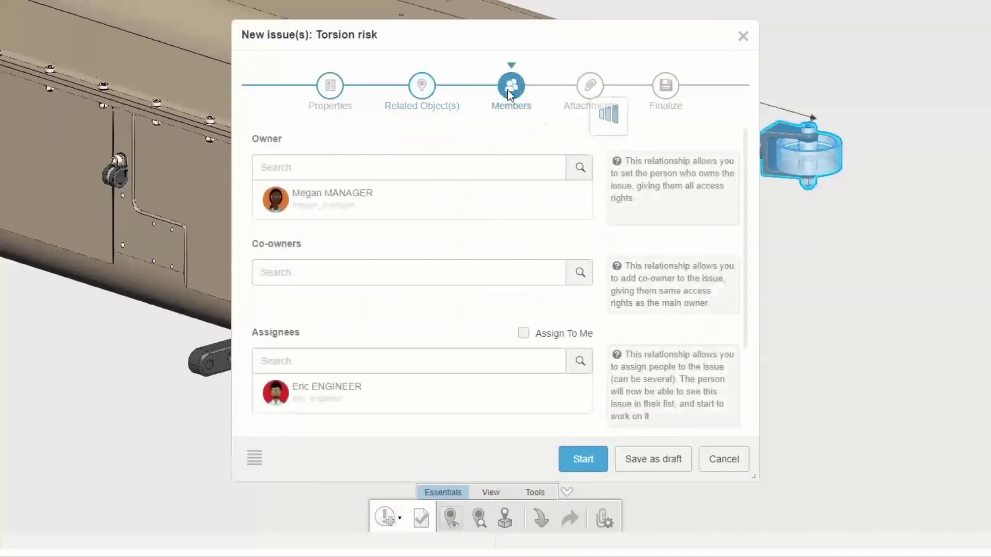
click(567, 463)
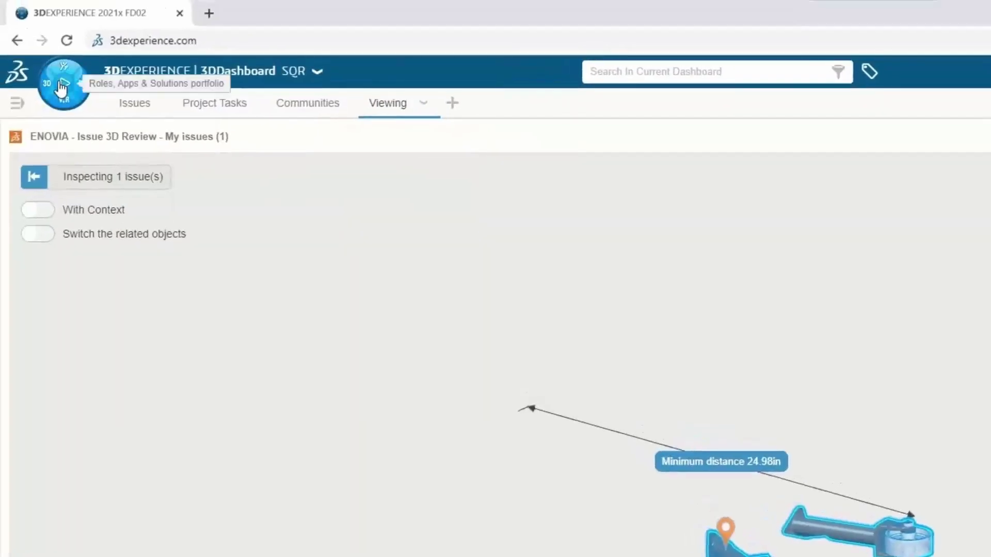
Step: Switch to the 3D Markup app and create a markup for the issue with the title "Torsion risk"
click(61, 87)
click(40, 192)
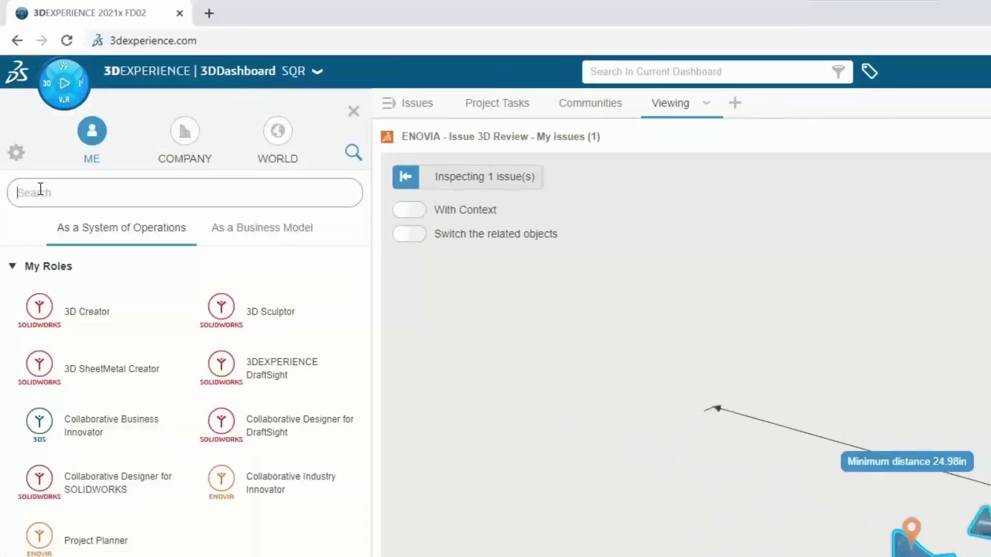
text(mark)
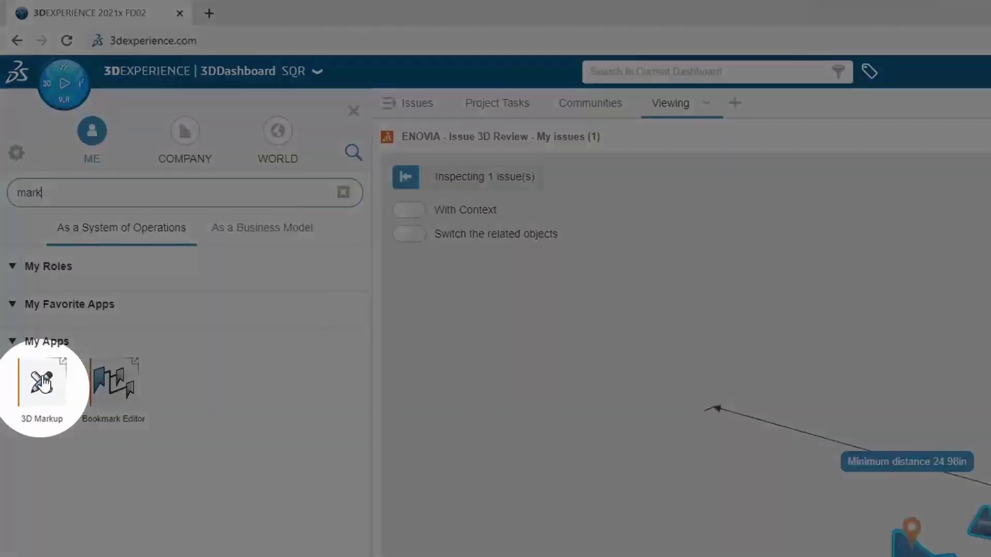
click(42, 383)
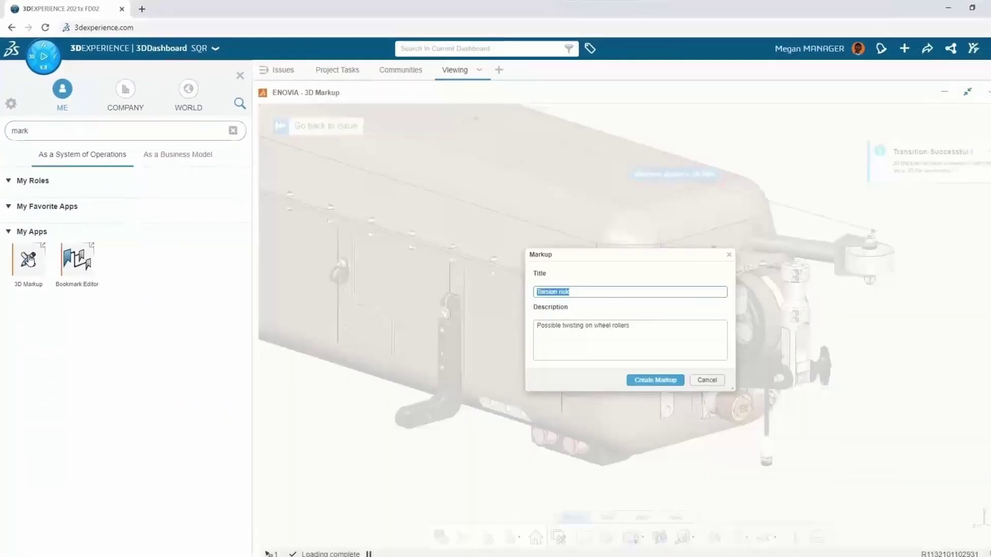
click(240, 75)
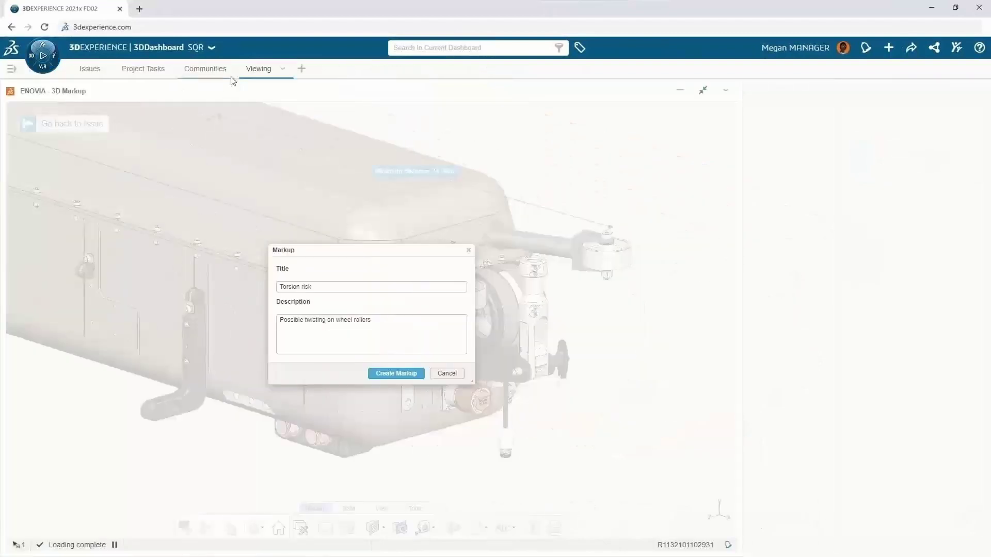
click(497, 371)
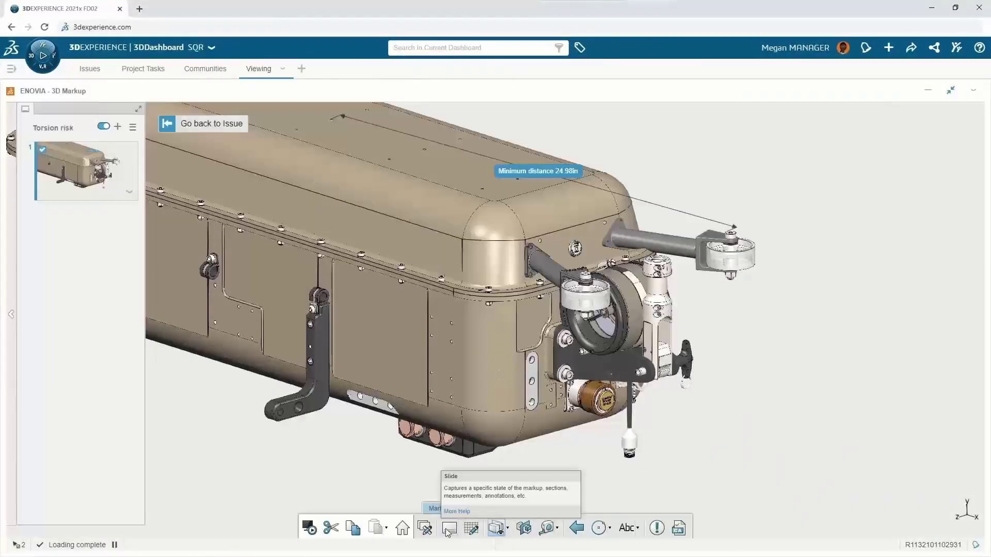
Step: Add a second slide to the markup and turn the housing assembly to the top view
click(449, 528)
click(506, 509)
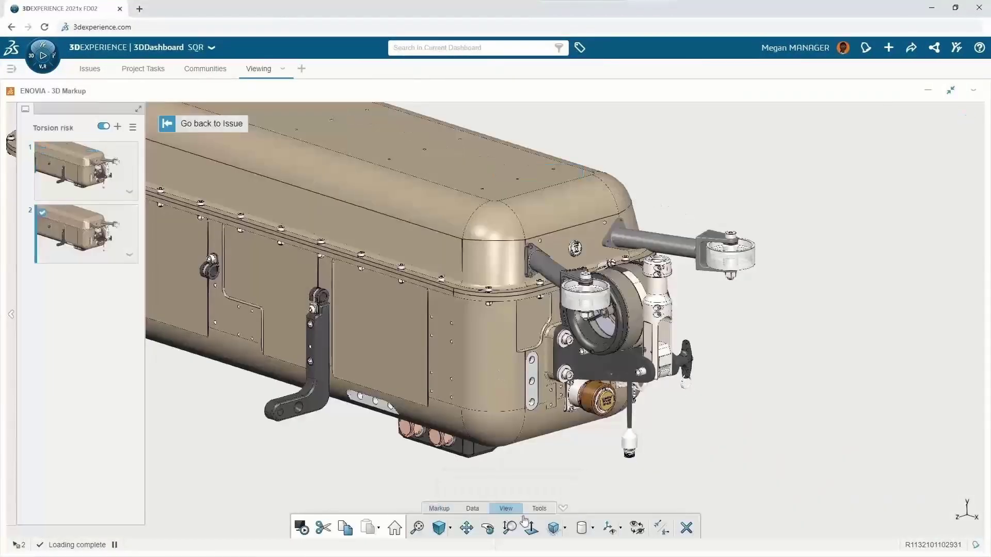
click(565, 528)
click(571, 436)
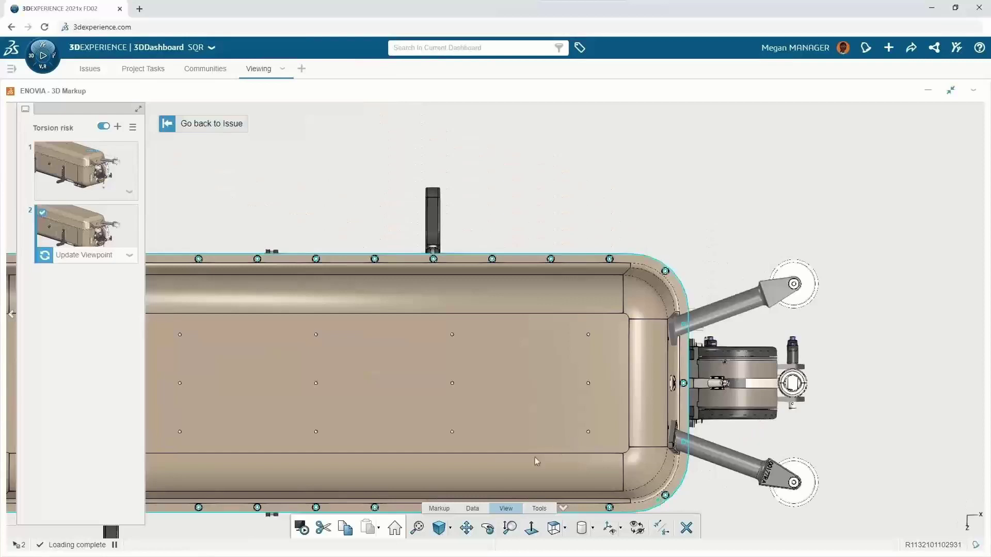
Step: Draw a red freehand curve across both roller arms, add the enlarged yellow note "Add stabilizer", and return to the issue
click(441, 509)
click(610, 527)
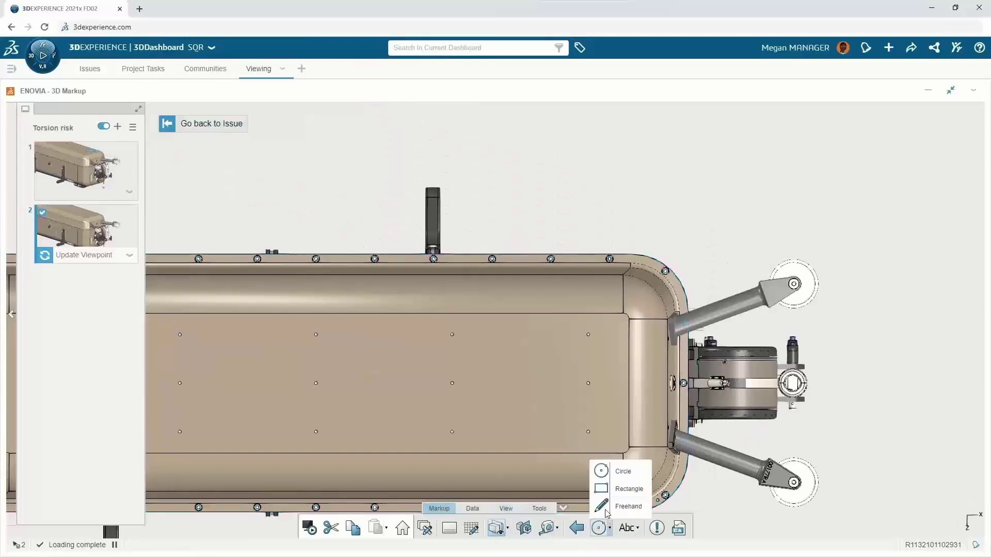
click(617, 505)
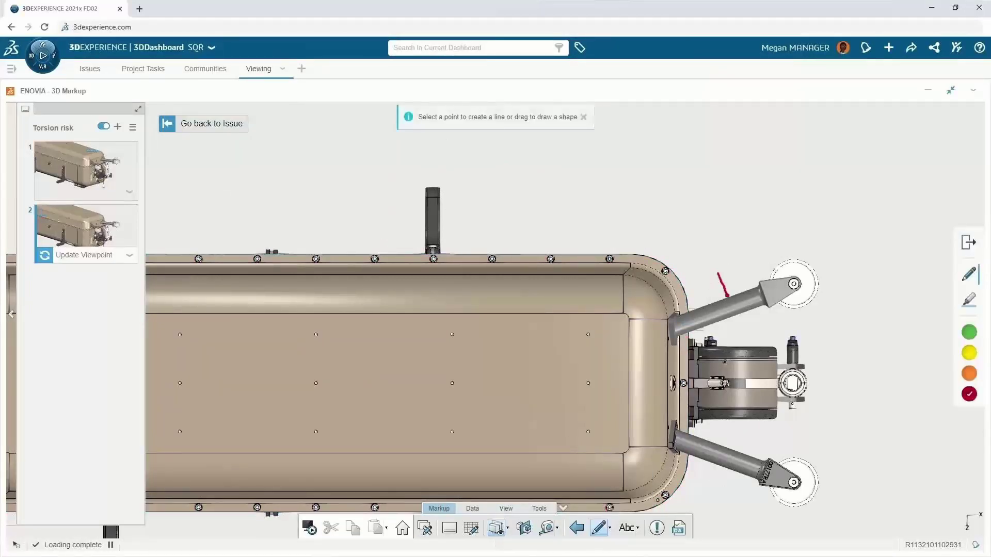
mouse_move(727, 297)
mouse_down()
mouse_move(738, 429)
mouse_move(716, 491)
mouse_up()
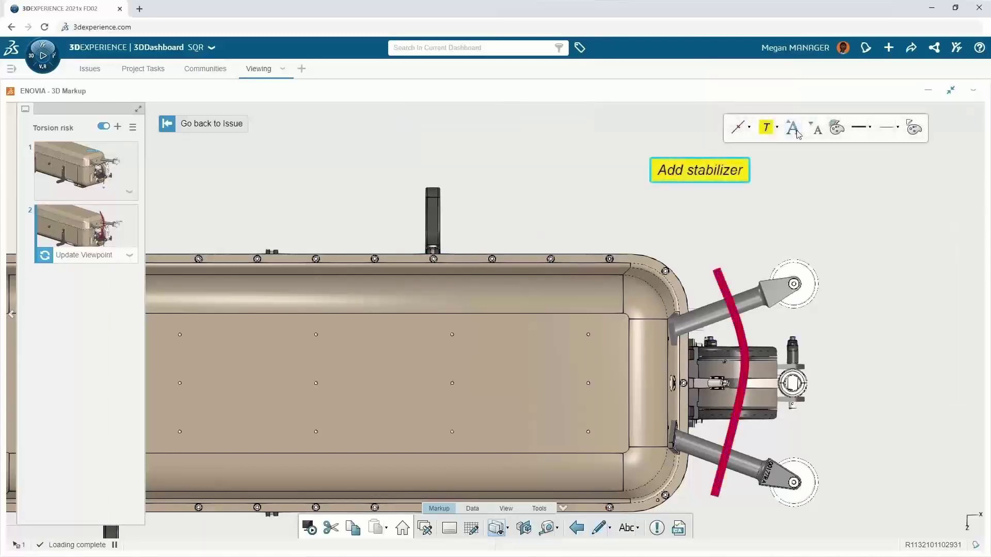
click(796, 160)
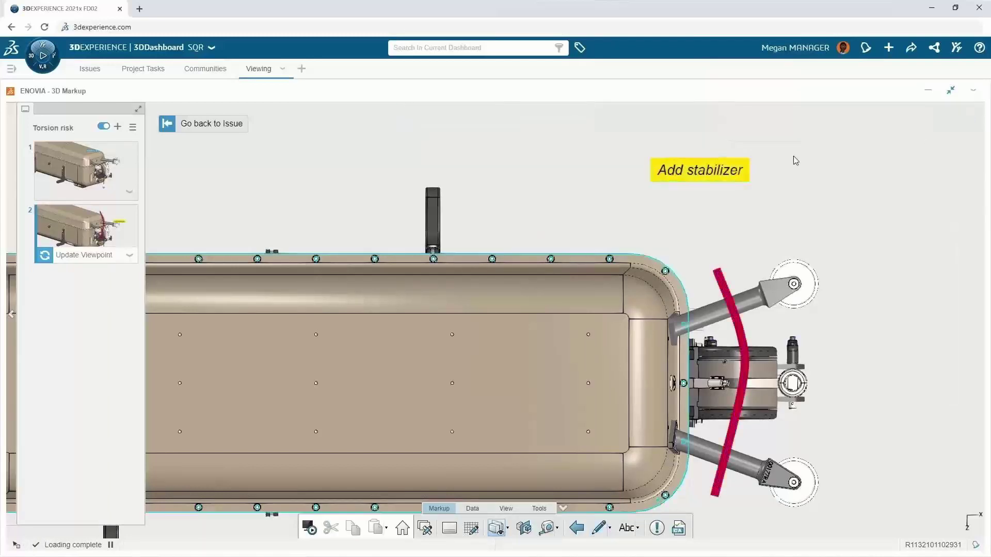
click(169, 126)
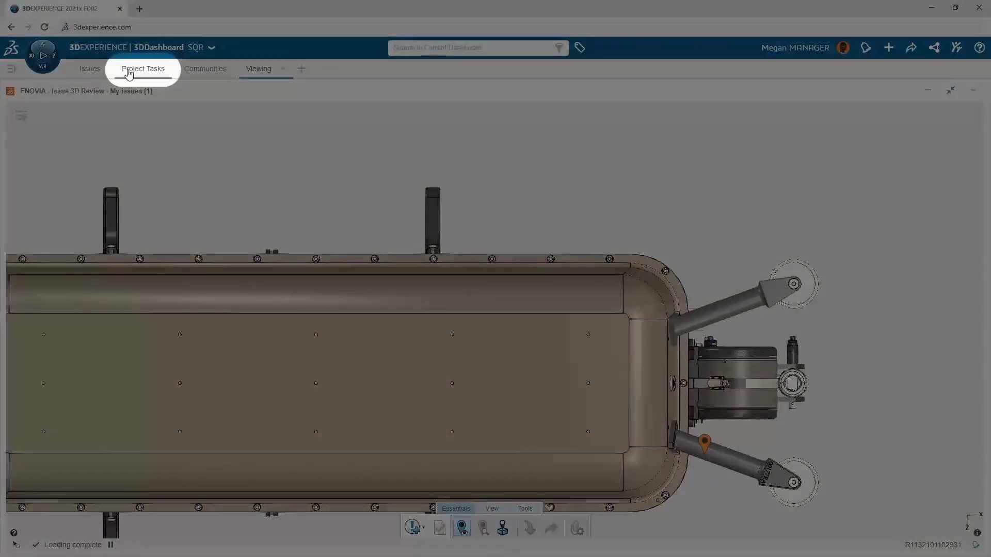
Step: Create a project task titled "Add hardware and drawing" and open its properties
click(129, 71)
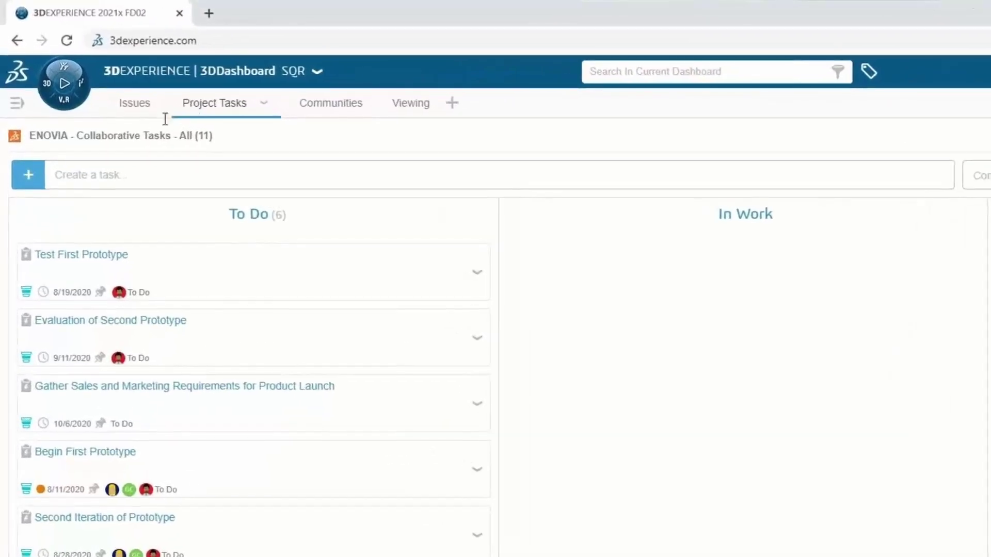
click(55, 176)
text(Add hardware and )
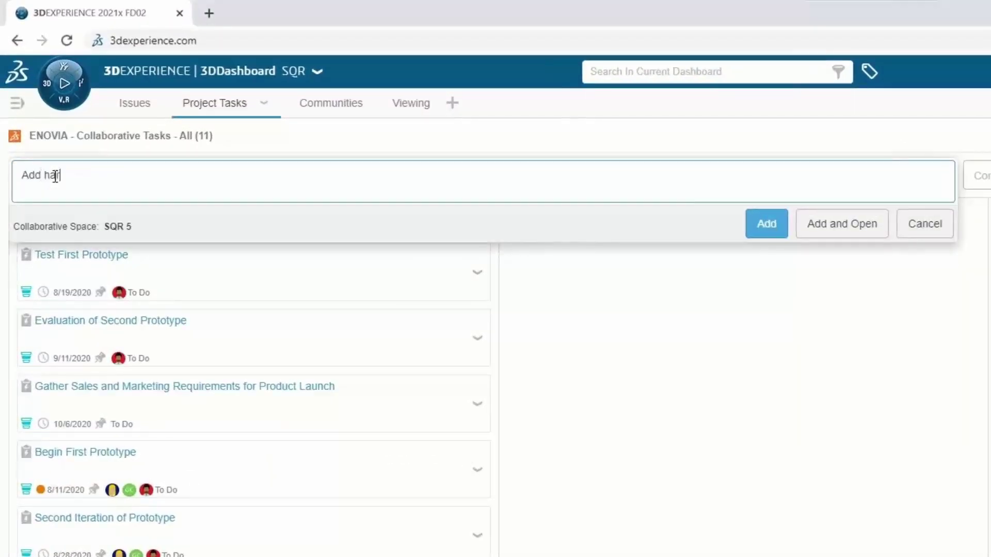
text(drawing)
click(808, 222)
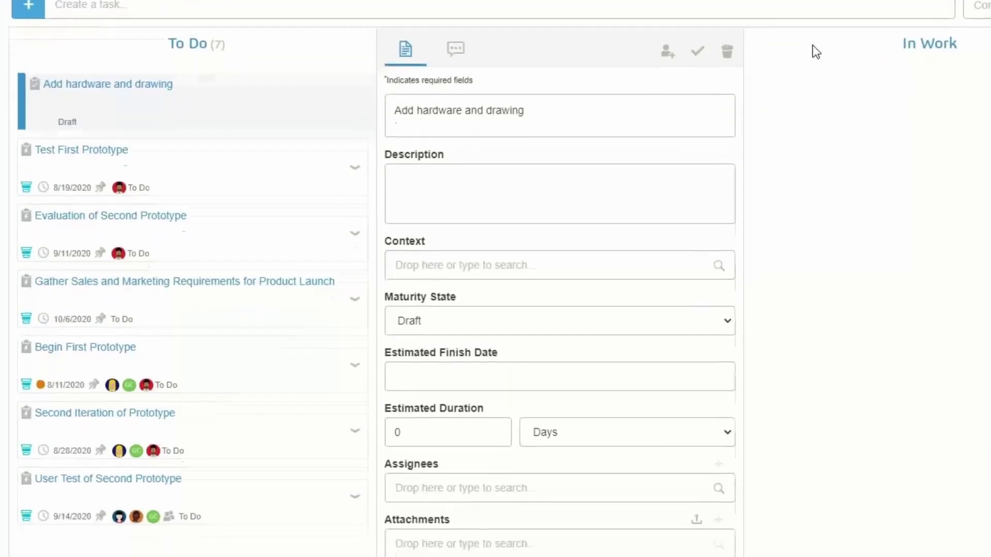
Step: Describe the task as "Add fastener kit and create drawing with BOM", with maturity state To Do and an estimated duration of 1 day
click(425, 171)
text(Add faste)
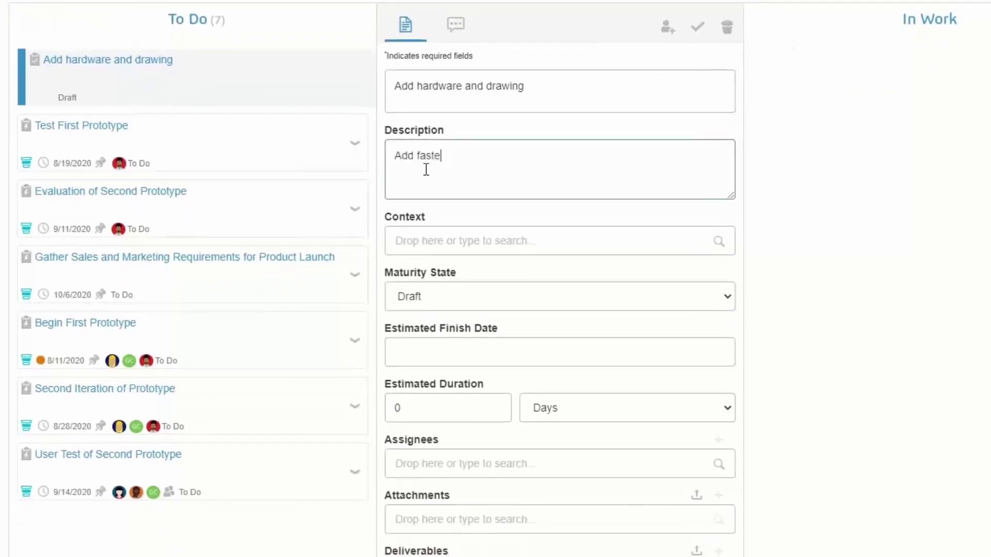
text(ner kit and create drawing with BOM)
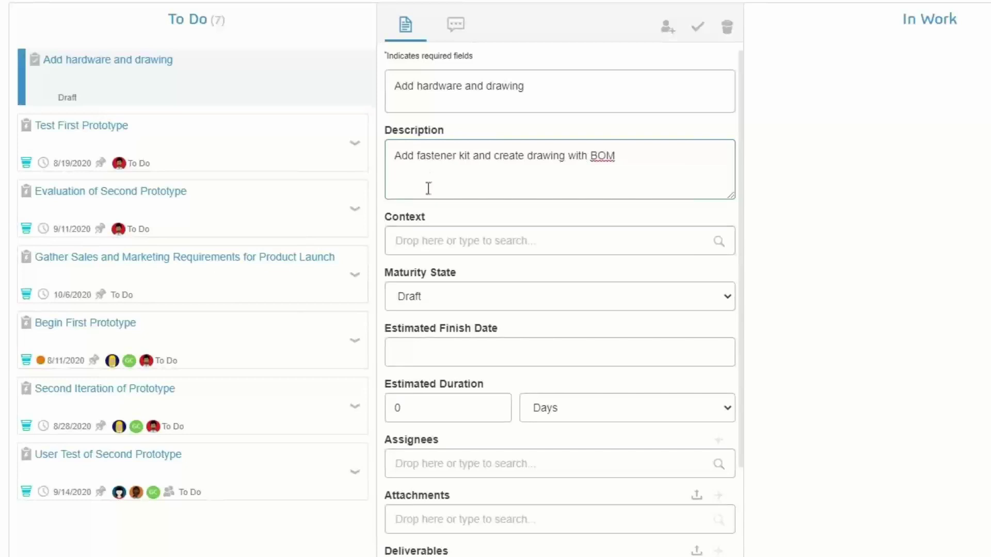
click(442, 296)
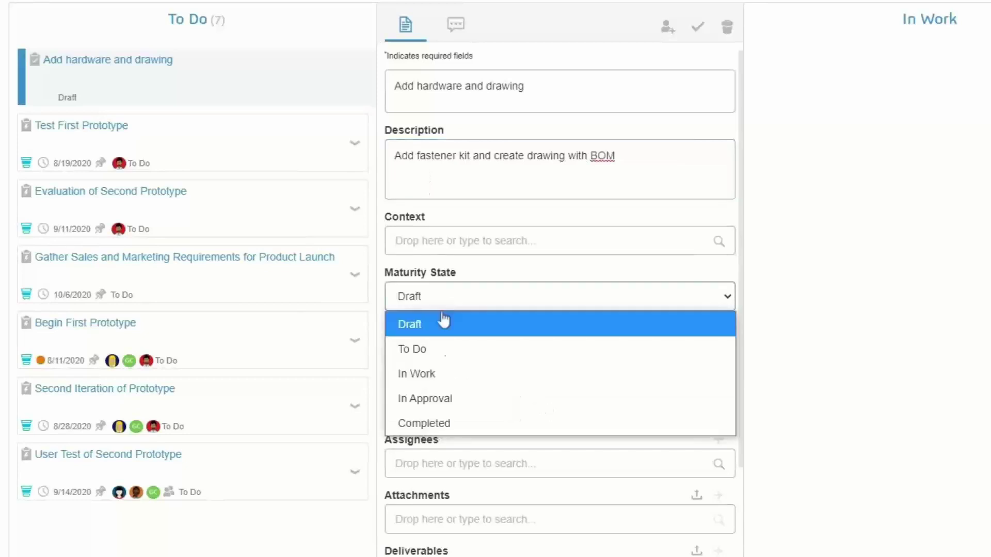
click(445, 347)
double_click(427, 409)
text(1)
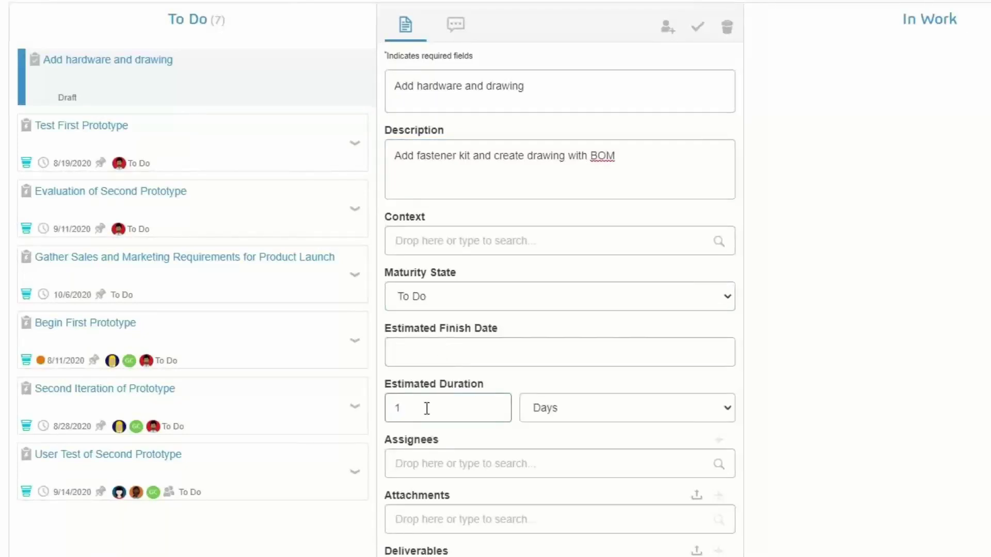
Step: Assign the task to the designer, attach 01369(-01 Default), and save the task
click(430, 457)
text(deb)
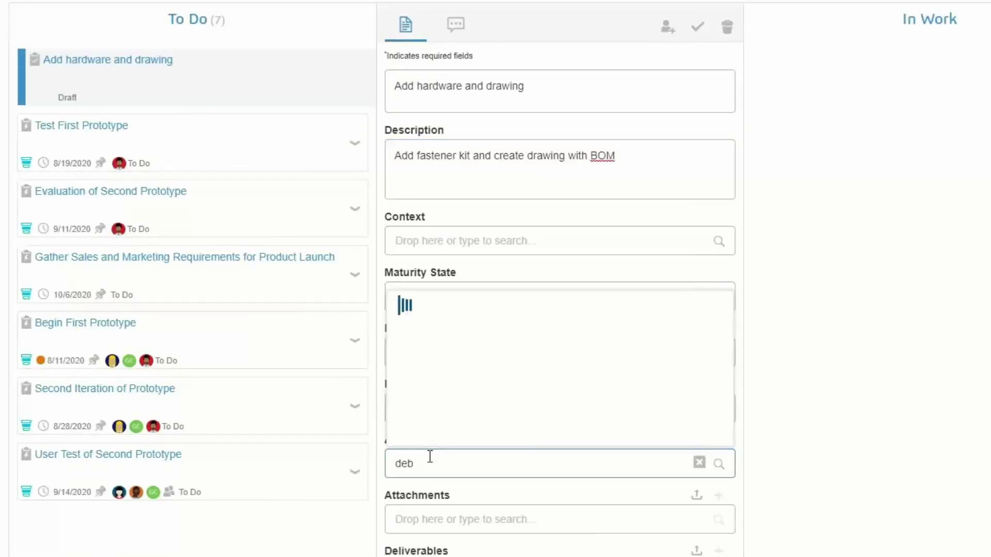
key(Return)
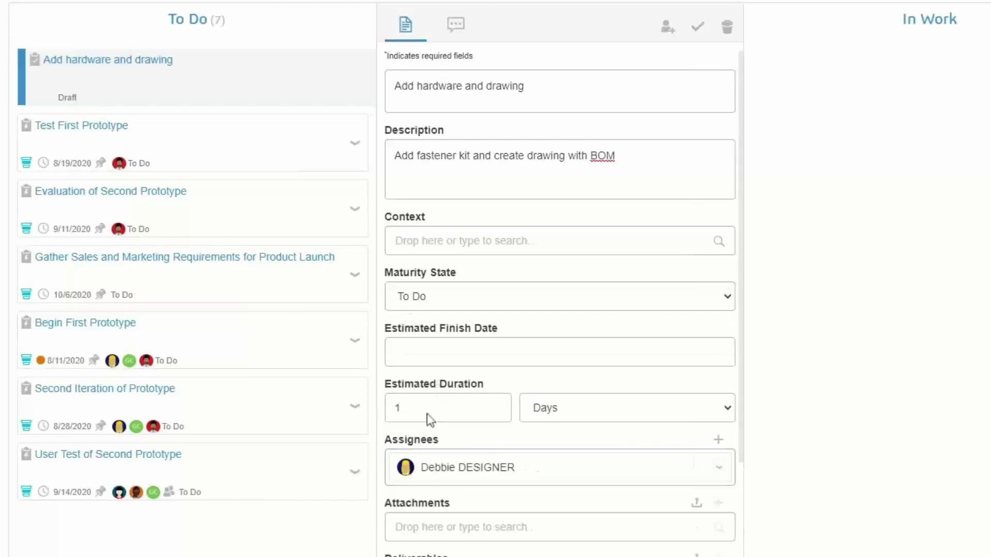
click(399, 527)
text(01369 b)
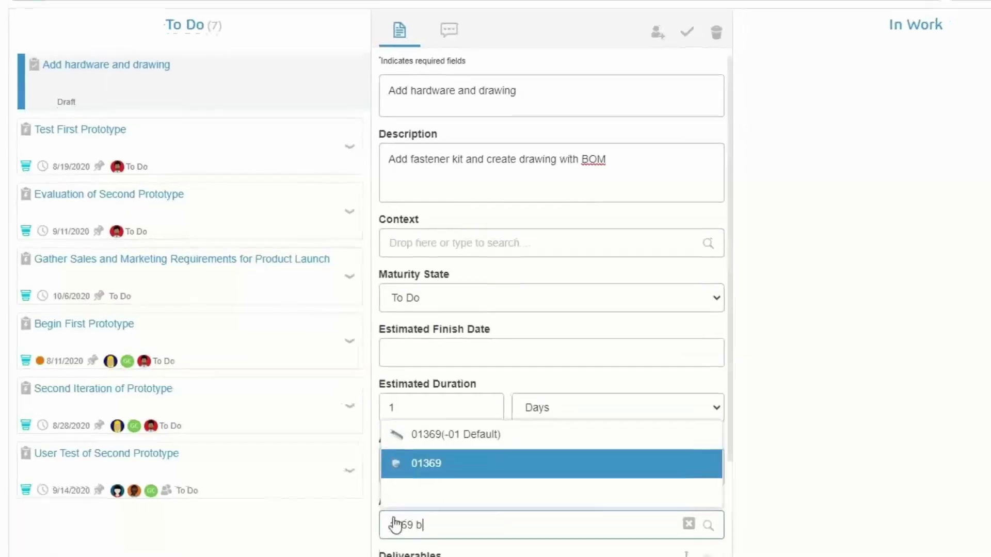
click(432, 440)
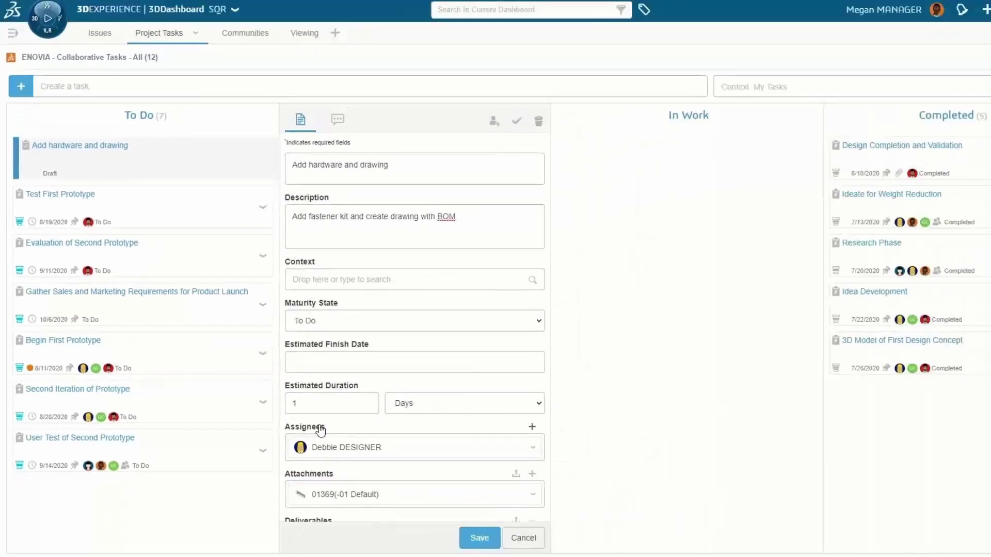
click(428, 526)
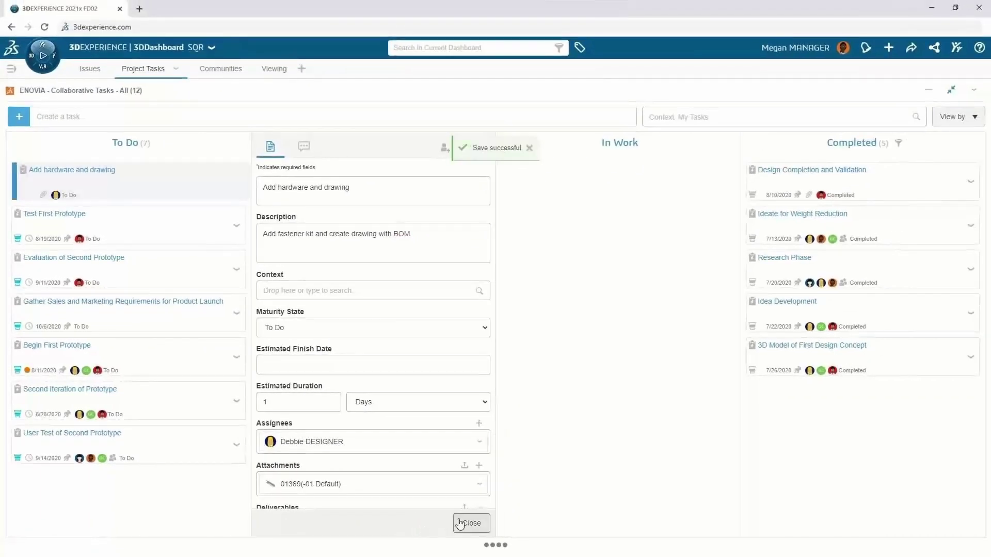